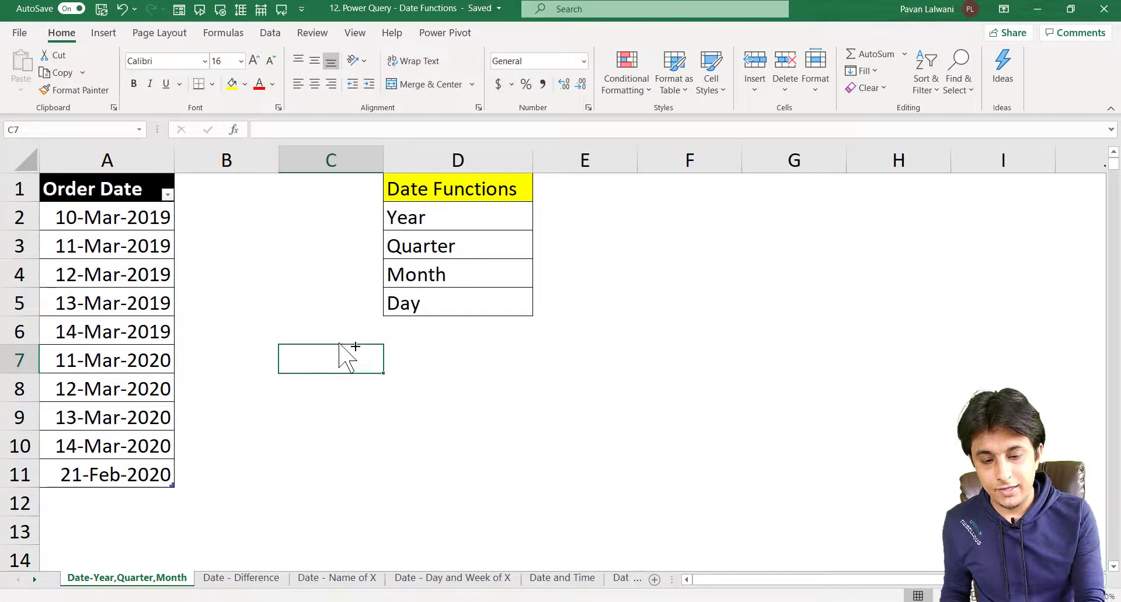
mouse_move(319, 1)
mouse_down()
mouse_move(395, 24)
mouse_move(500, 23)
mouse_up()
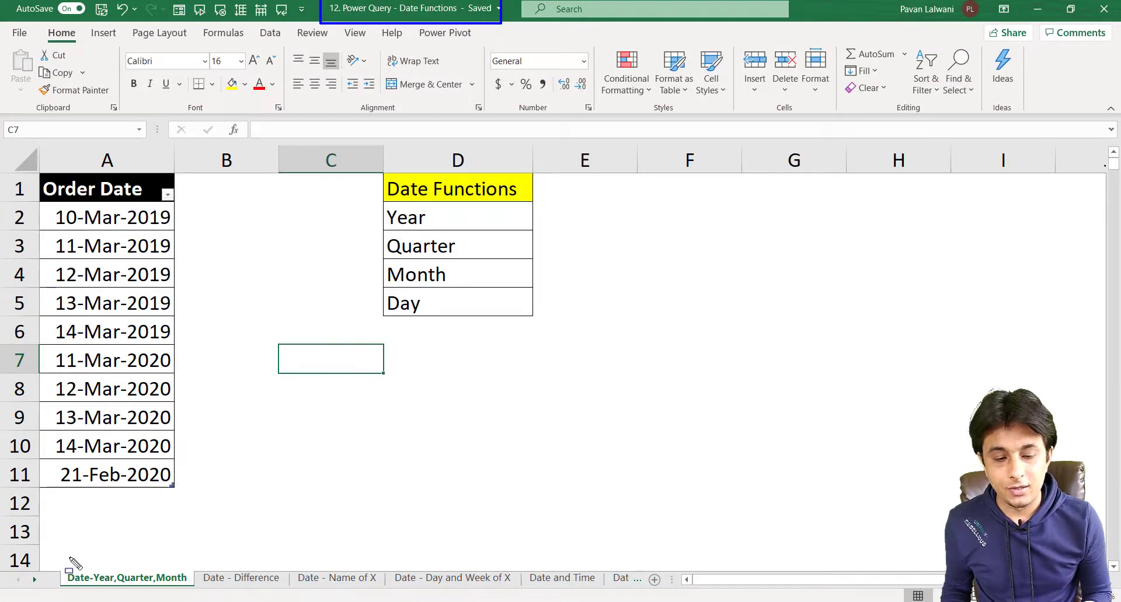
mouse_move(63, 570)
mouse_down()
mouse_move(206, 592)
mouse_move(670, 591)
mouse_up()
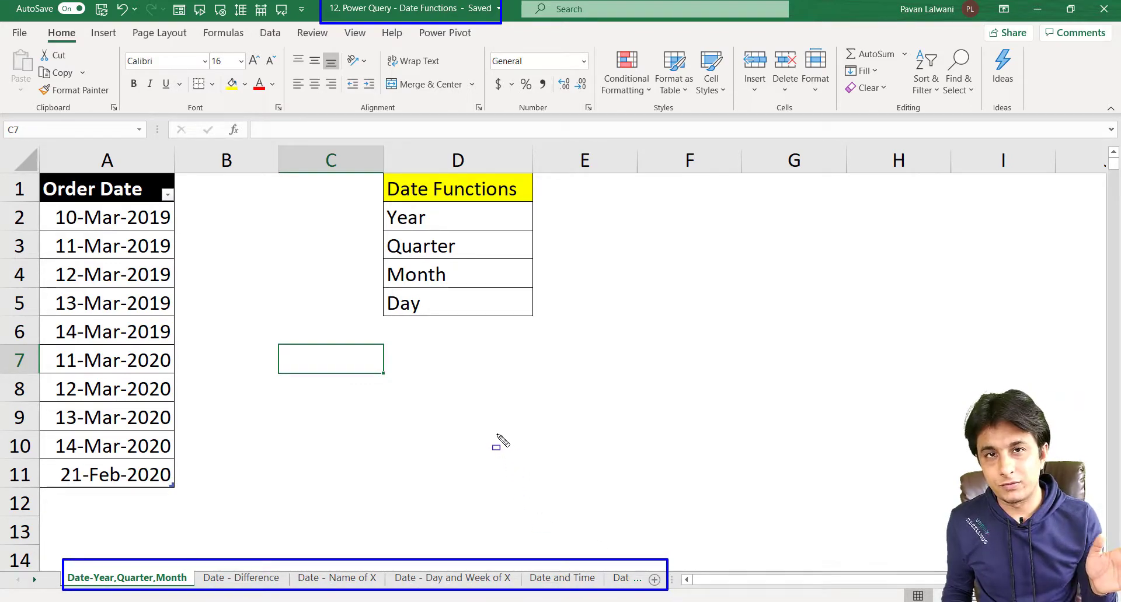
key(Escape)
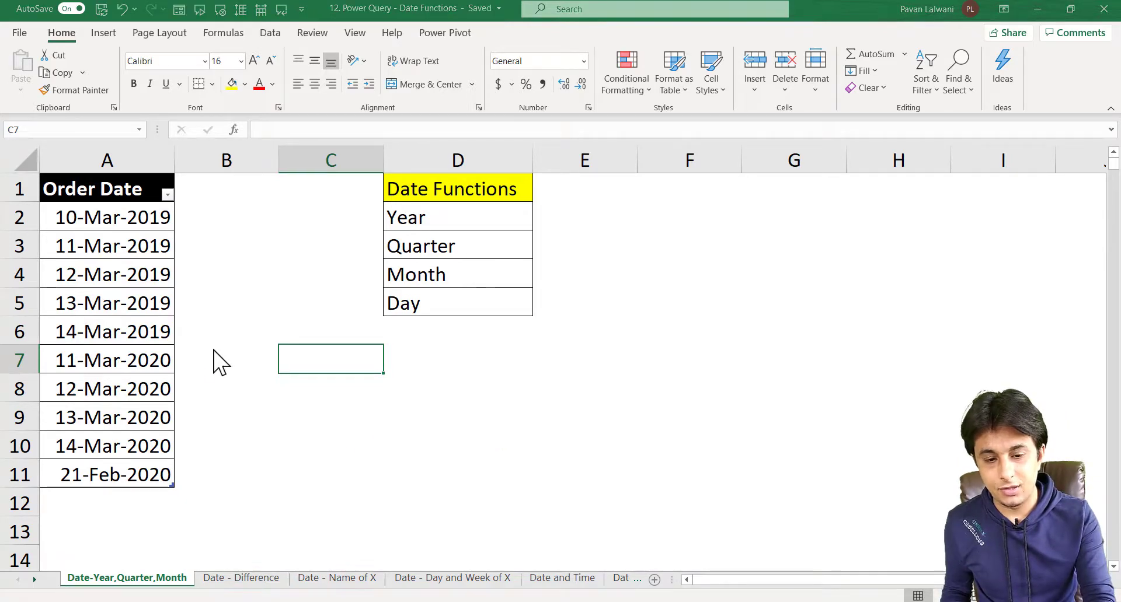
click(152, 305)
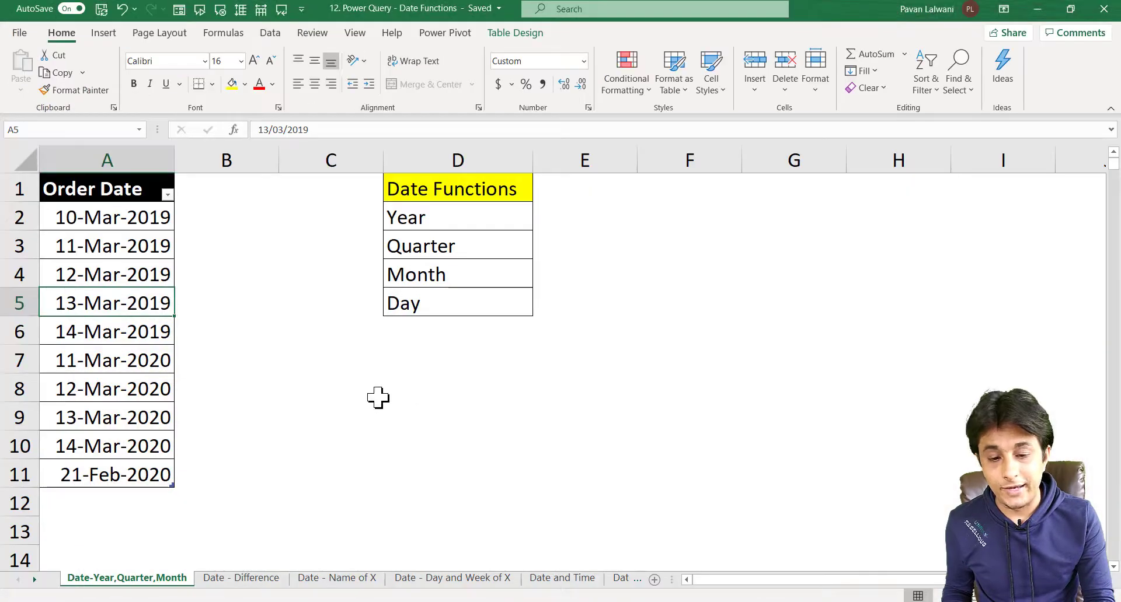
click(507, 362)
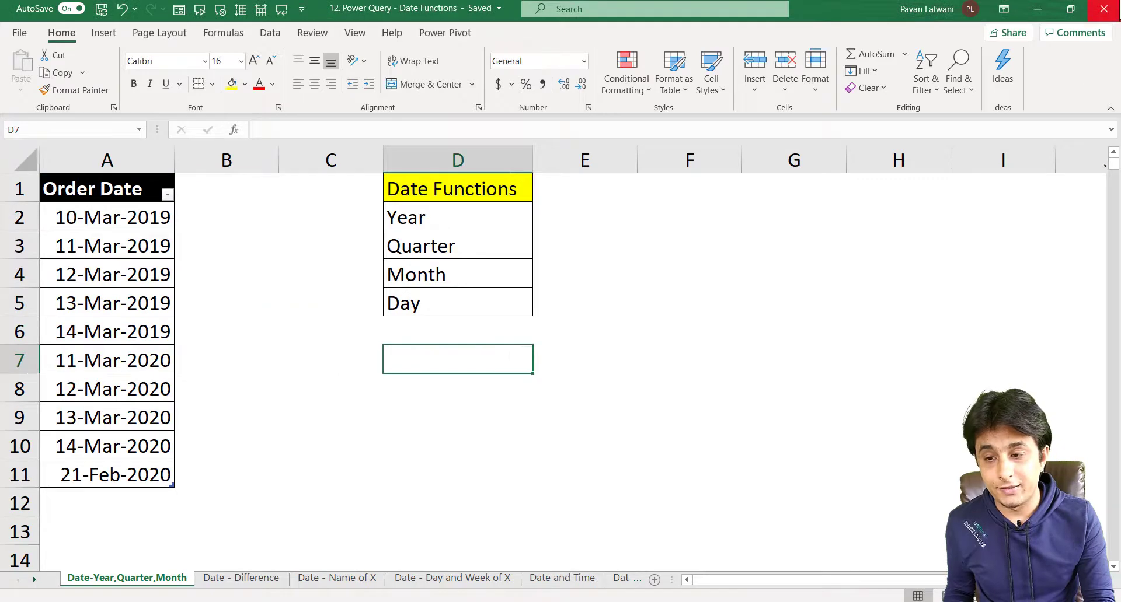
Close the Excel workbook and open the "Section 12 - PQ Date Functions" file in Power BI Desktop.
click(1103, 9)
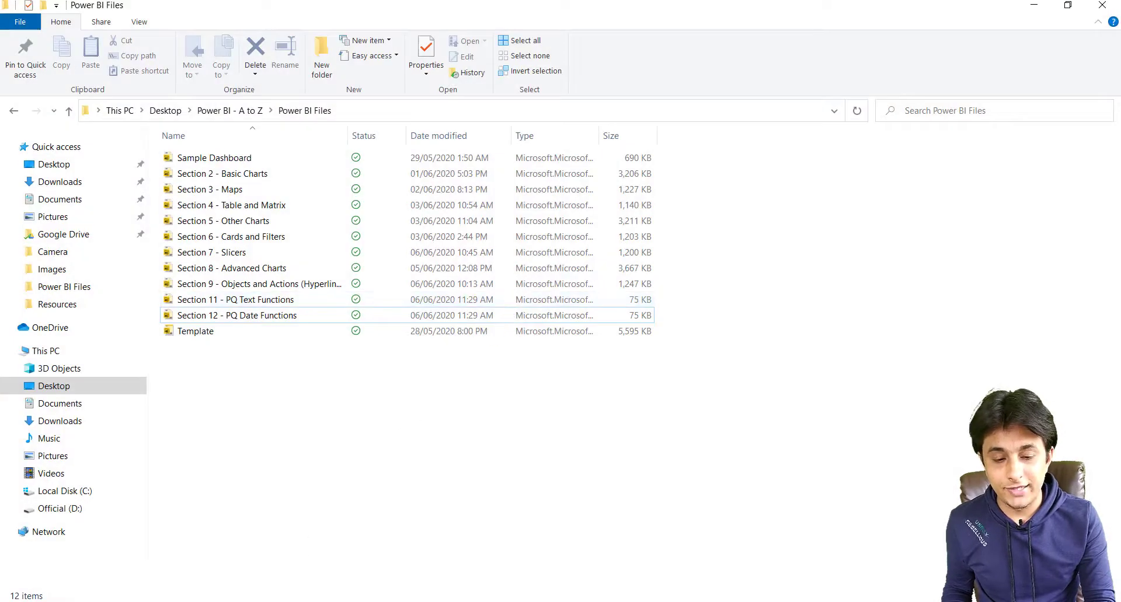
double_click(236, 315)
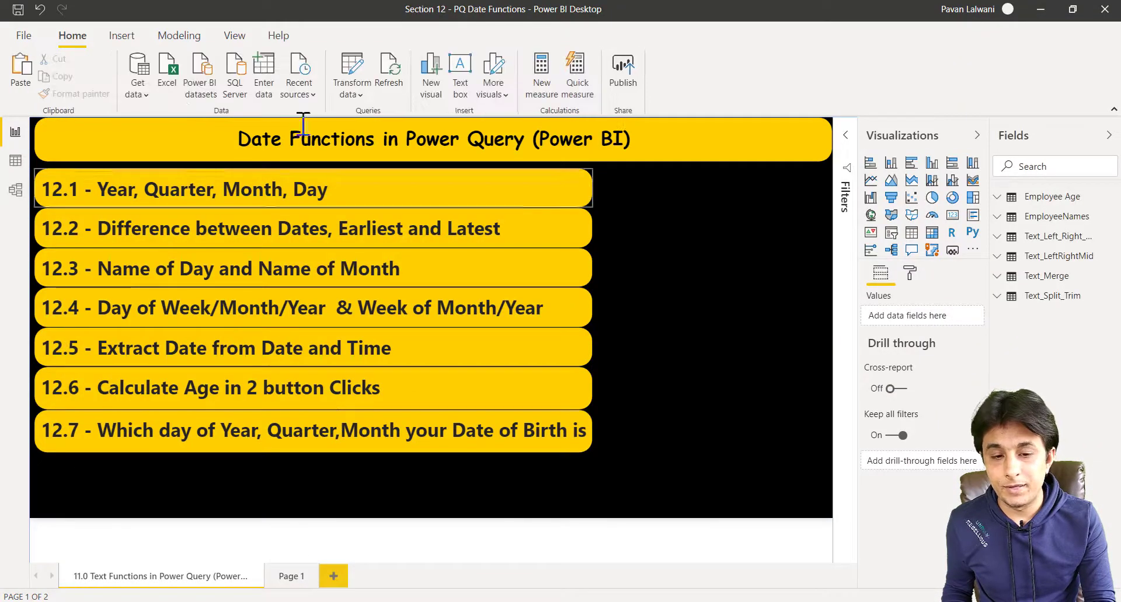
Connect to the Excel workbook "12. Power Query - Date Functions" from the Resources folder as a data source.
click(137, 79)
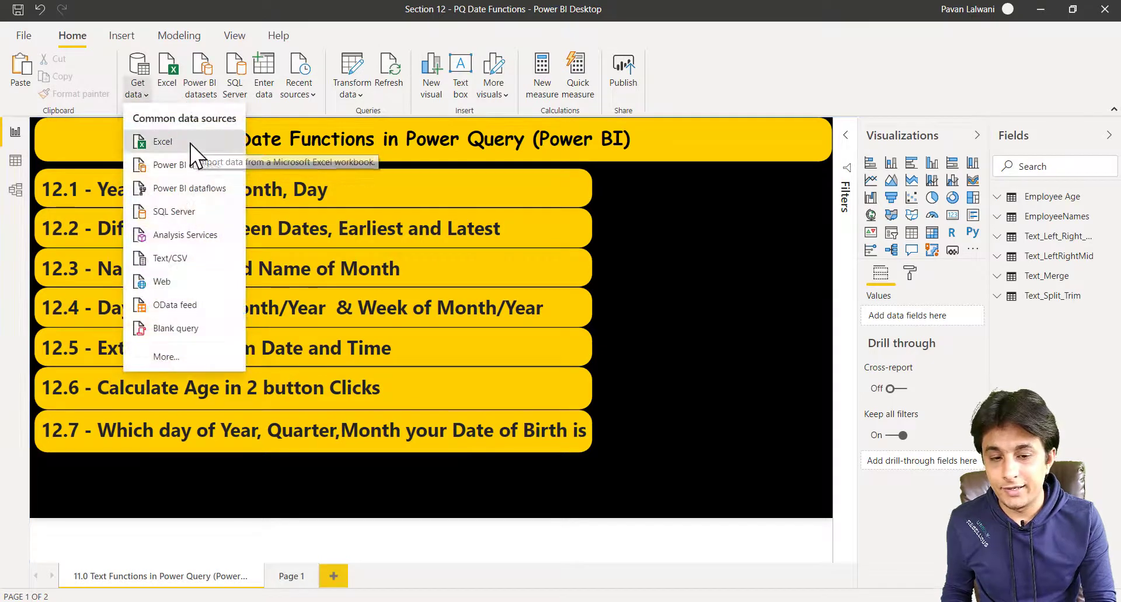
click(191, 144)
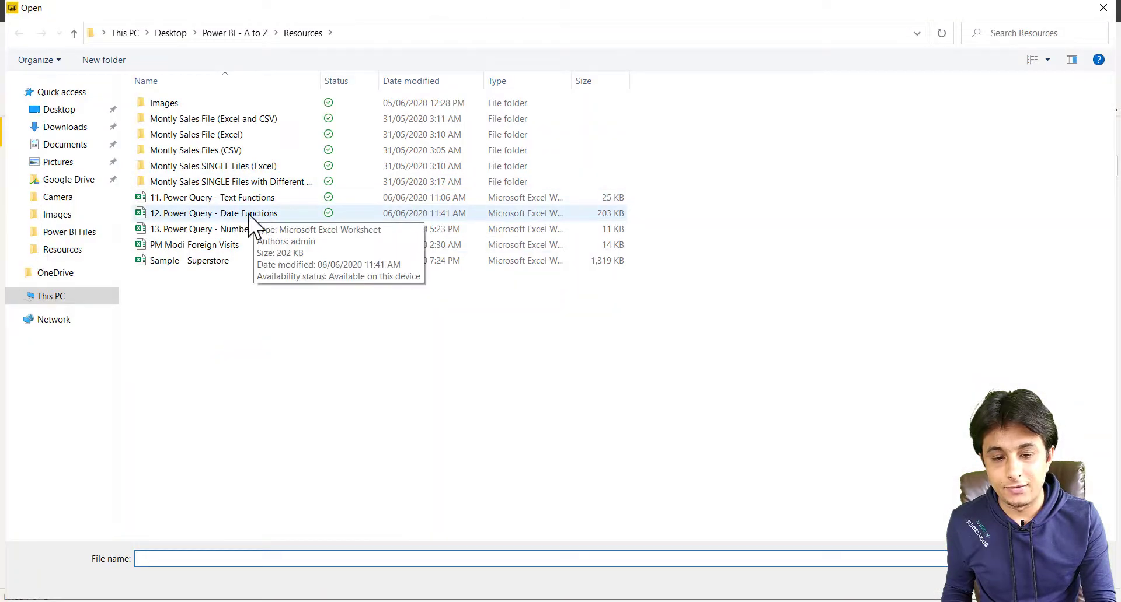
click(250, 215)
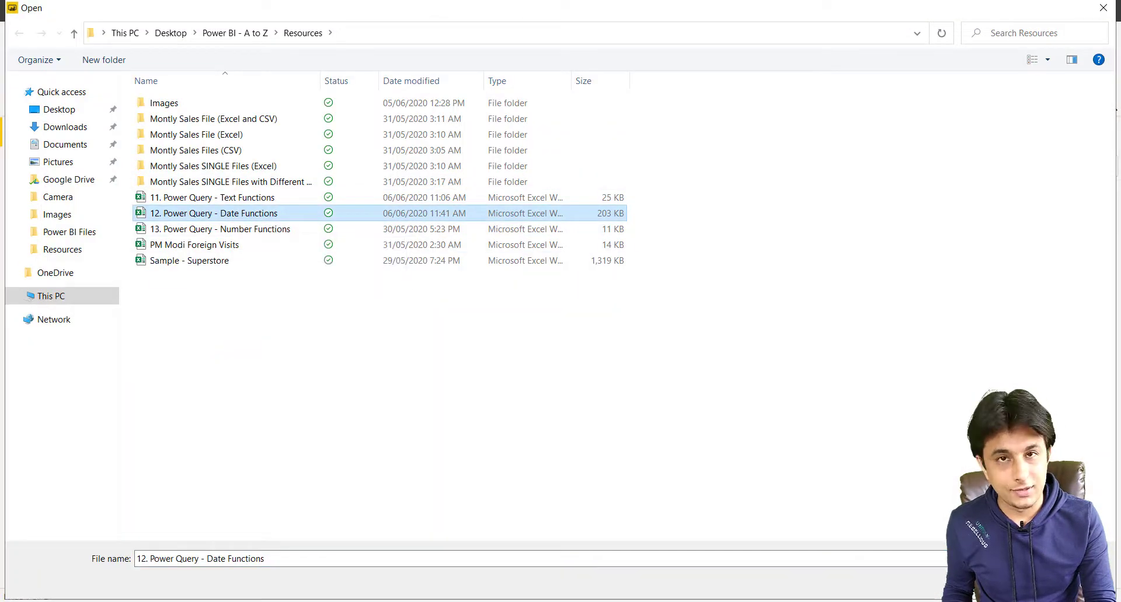
click(1011, 583)
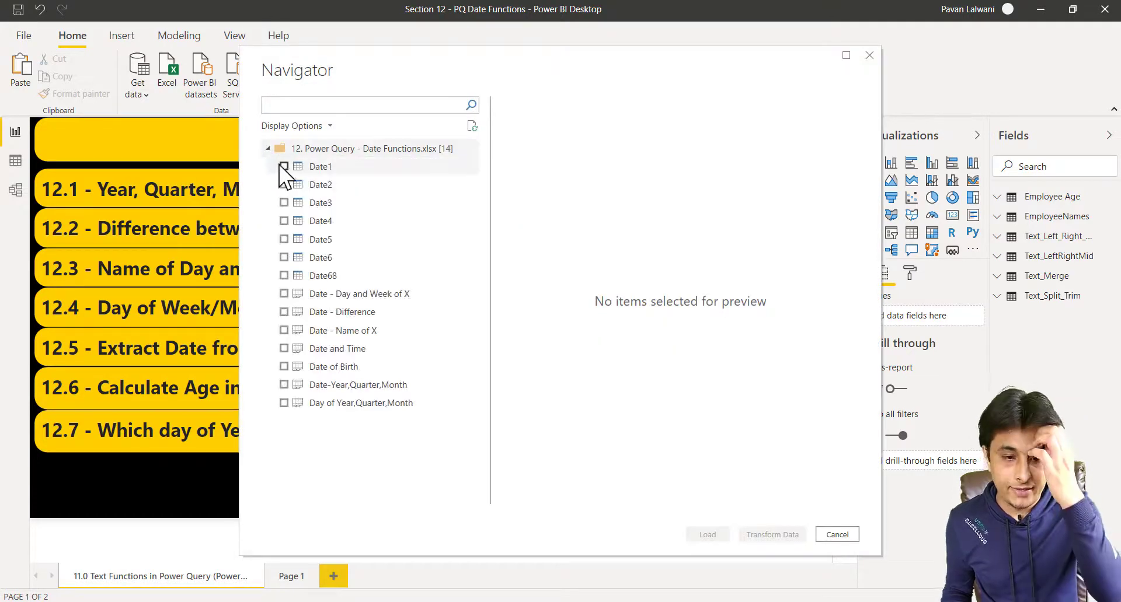
Choose the tables Date1 through Date6 and Date68 and bring them into the Power Query Editor for transformation.
click(284, 169)
click(283, 167)
click(284, 184)
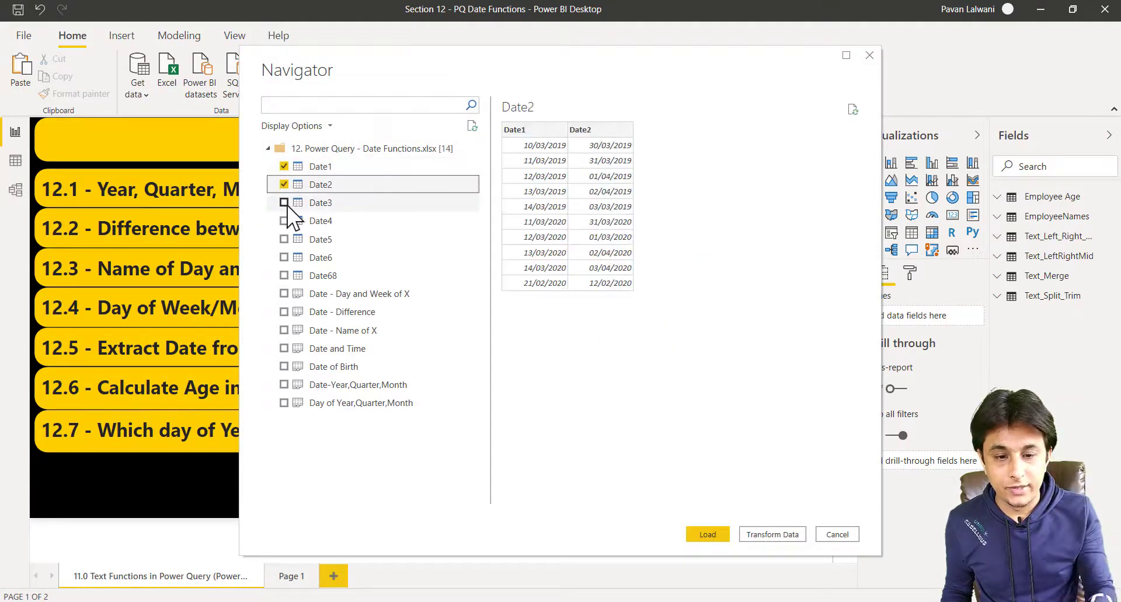
click(284, 202)
click(283, 221)
click(284, 240)
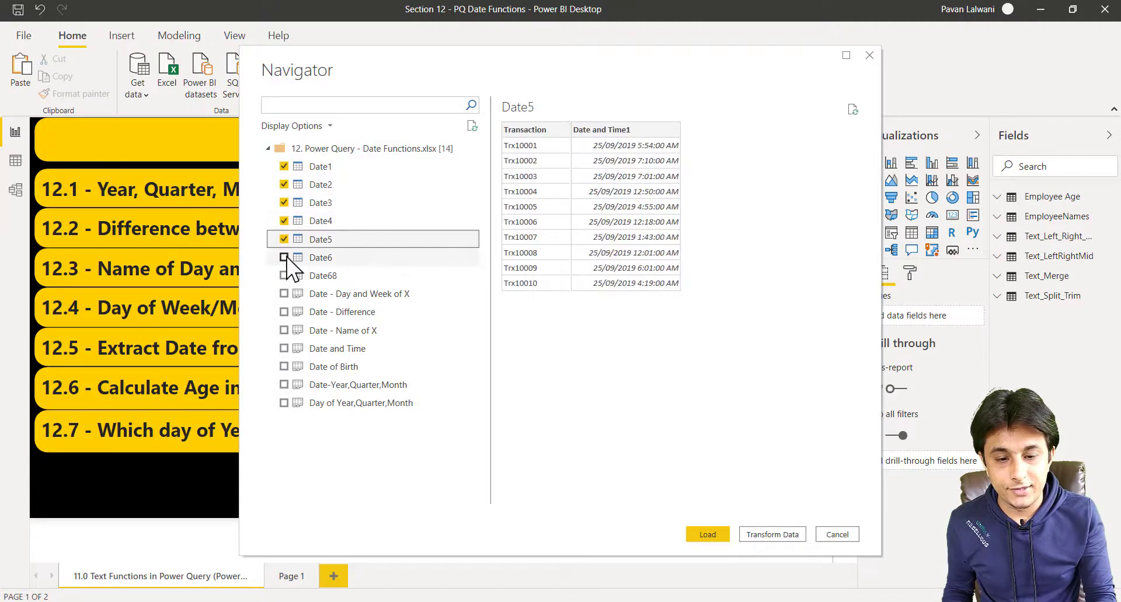
click(284, 258)
click(284, 276)
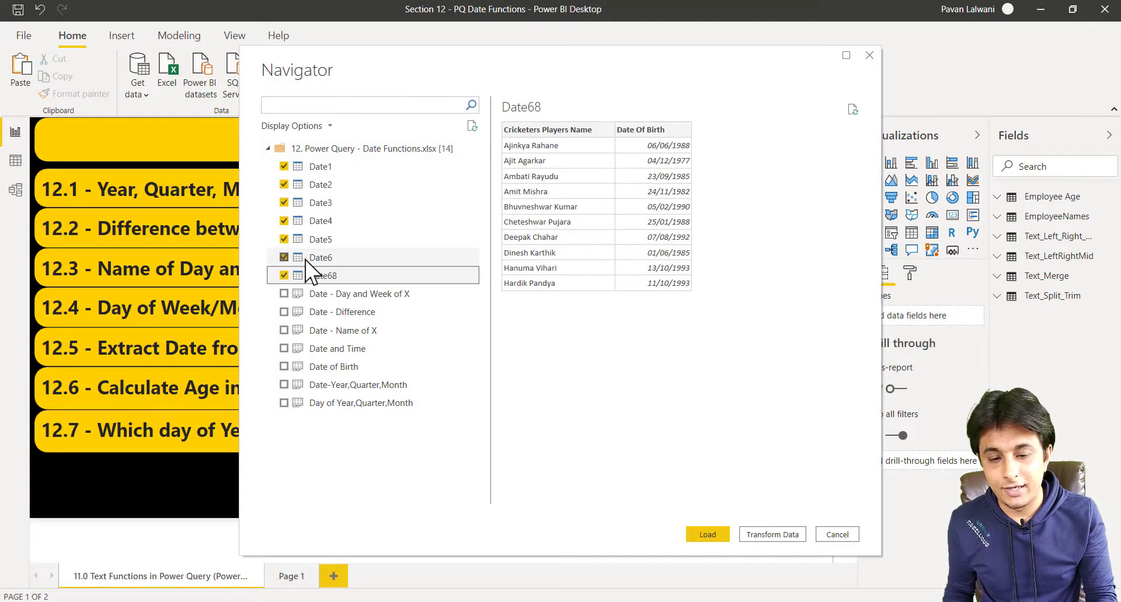
click(788, 534)
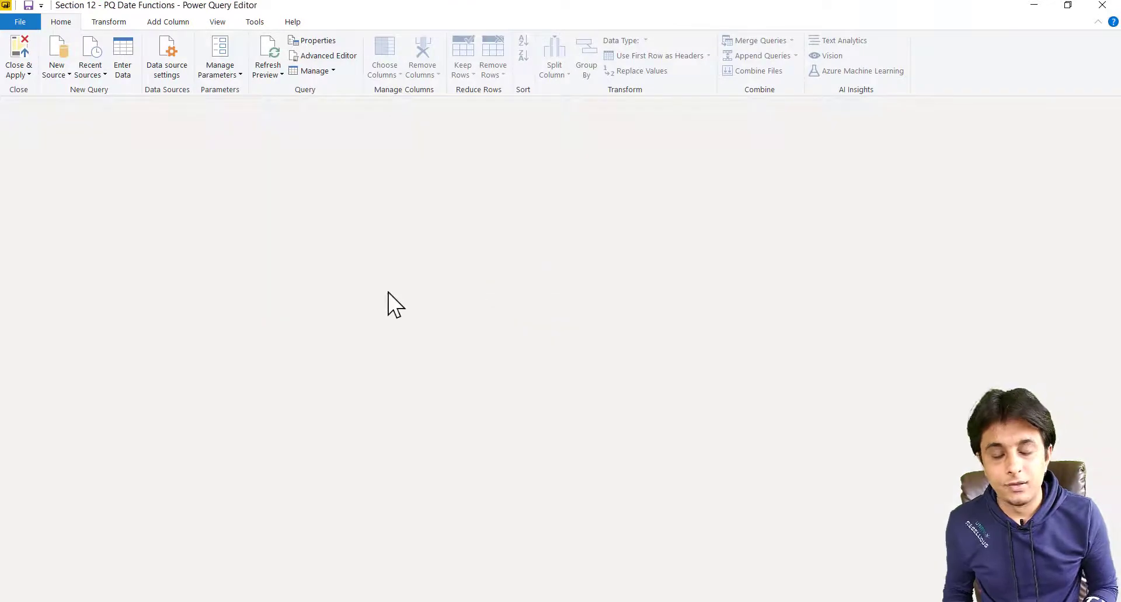
Open the Date1 query and review its applied steps and the data type of the Order Date column.
click(44, 240)
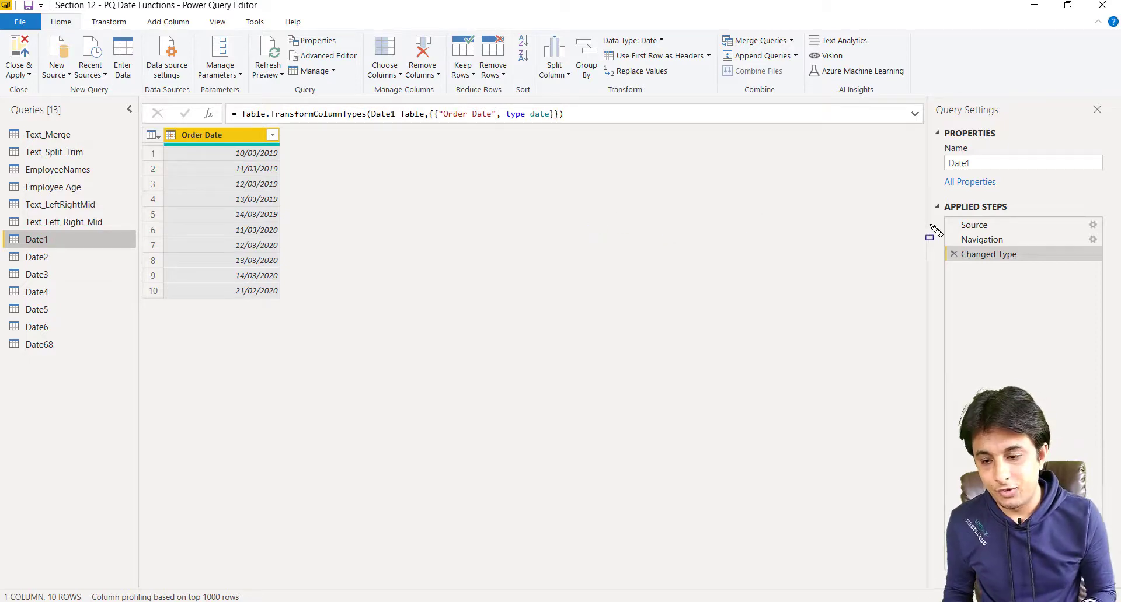
drag(934, 214, 1109, 273)
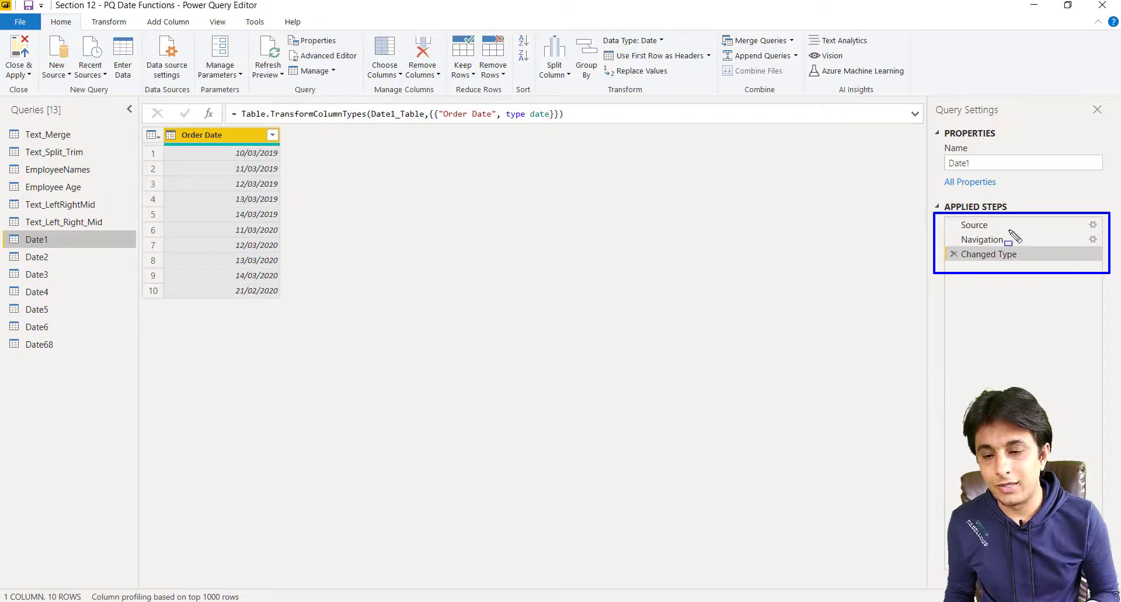
key(Escape)
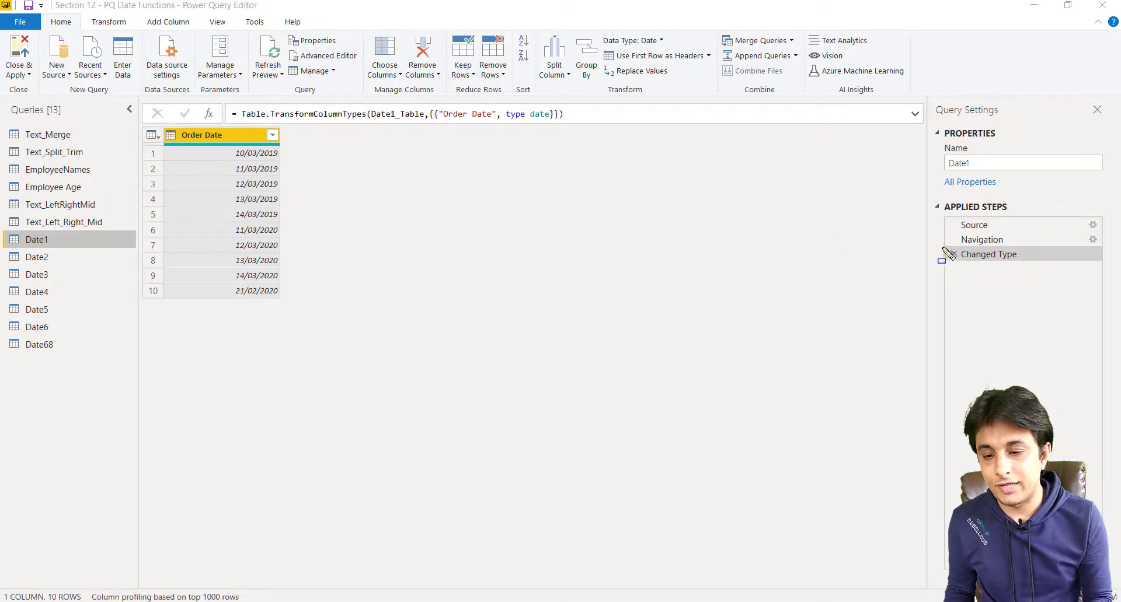
drag(942, 248, 1103, 271)
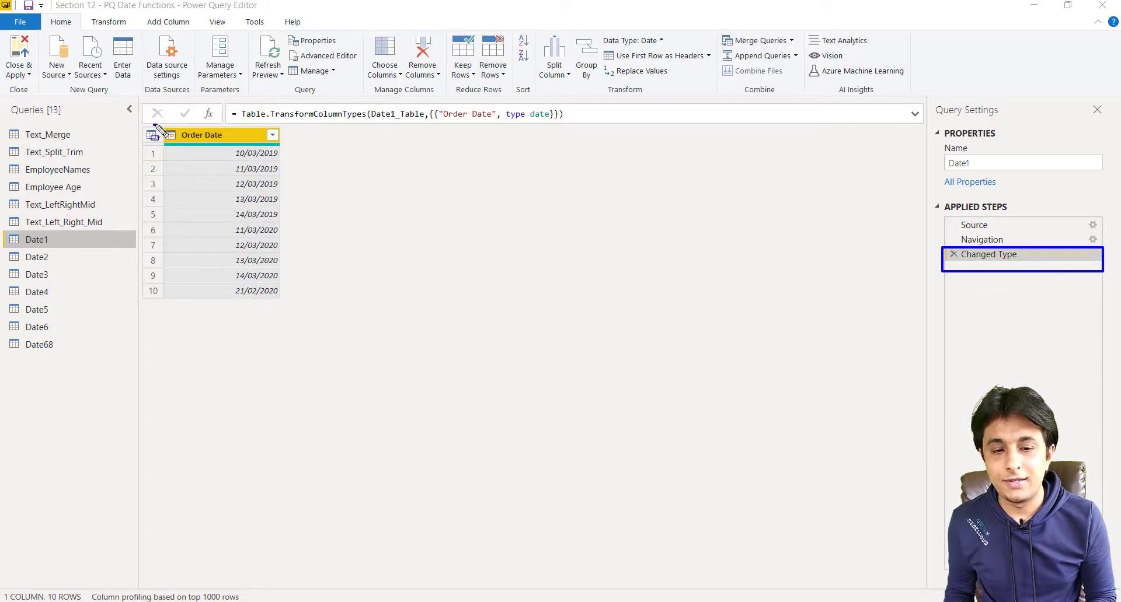
drag(154, 124, 185, 150)
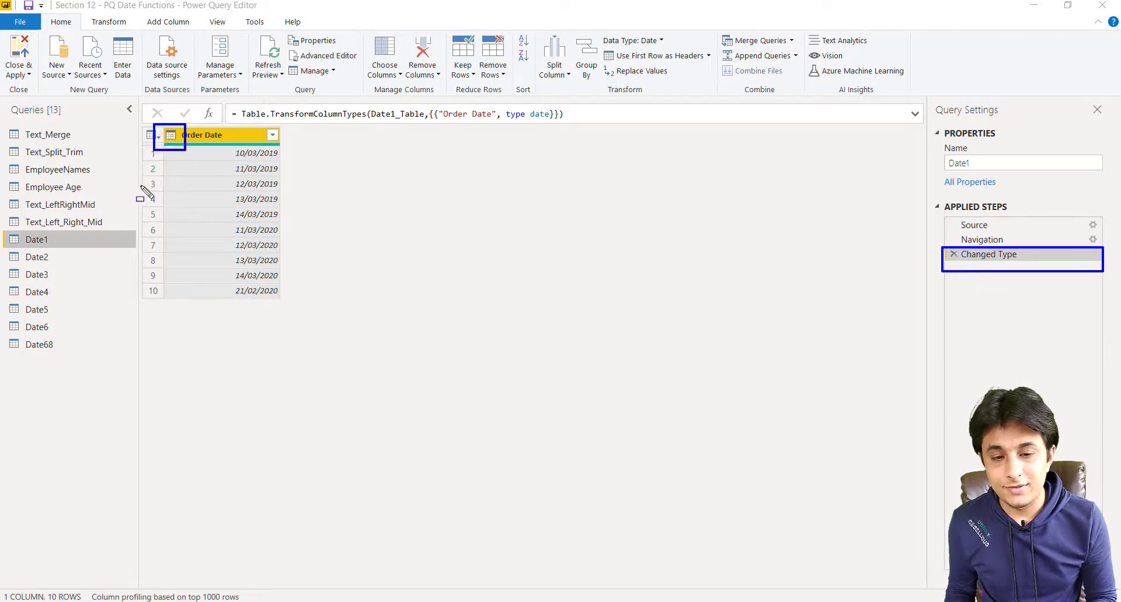
mouse_move(205, 219)
mouse_down()
mouse_move(170, 166)
mouse_move(174, 148)
mouse_up()
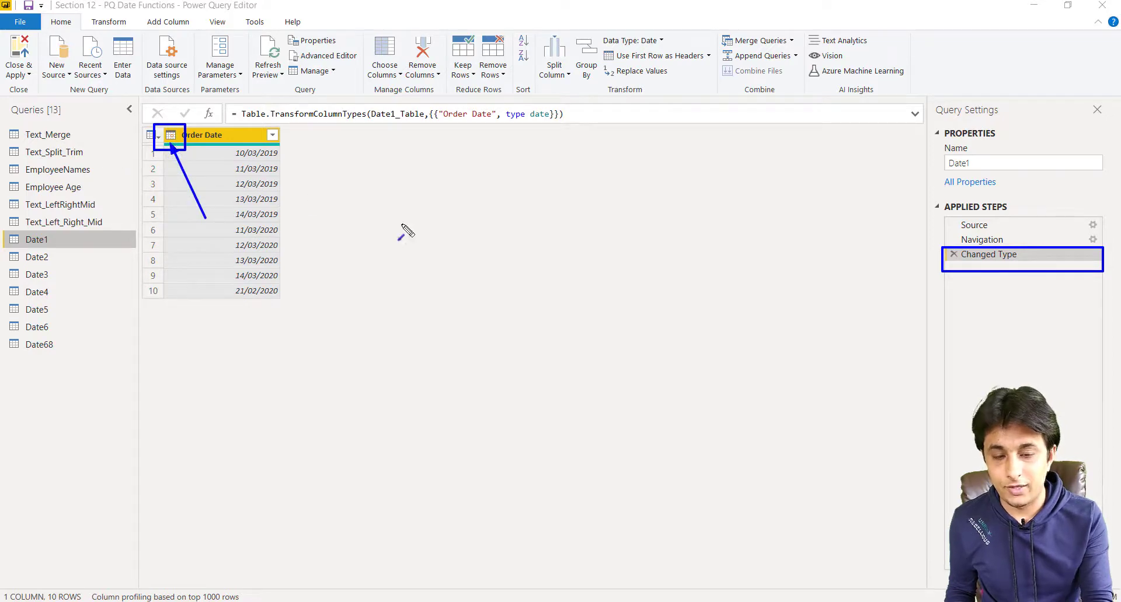
key(Escape)
Compare the Order Date column's data type at the Navigation step with the Changed Type step, checking the available types.
click(1011, 239)
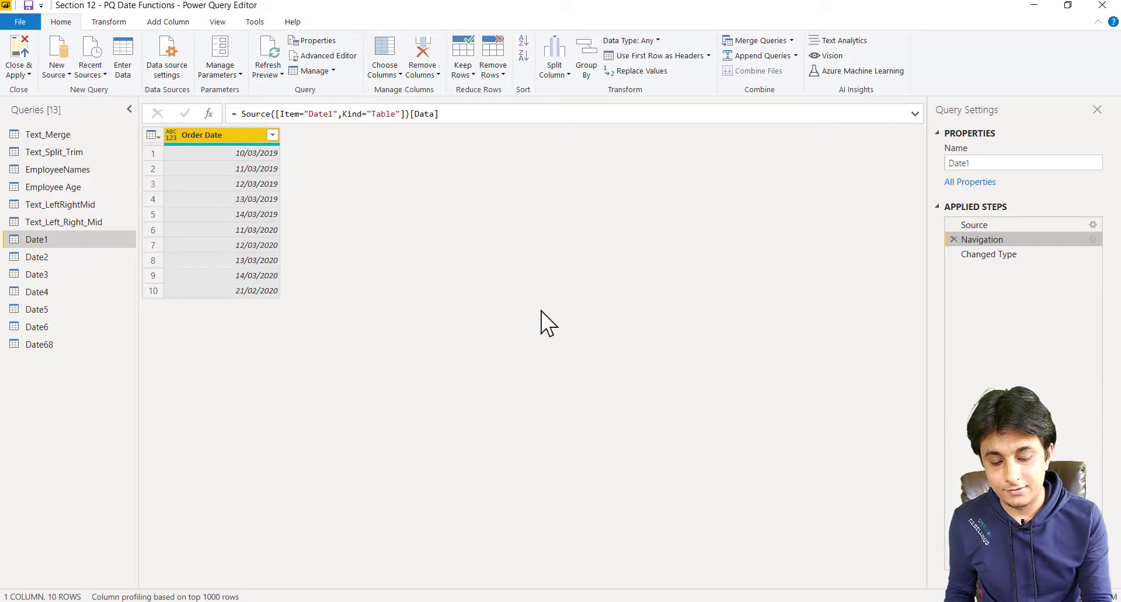
drag(227, 204, 178, 143)
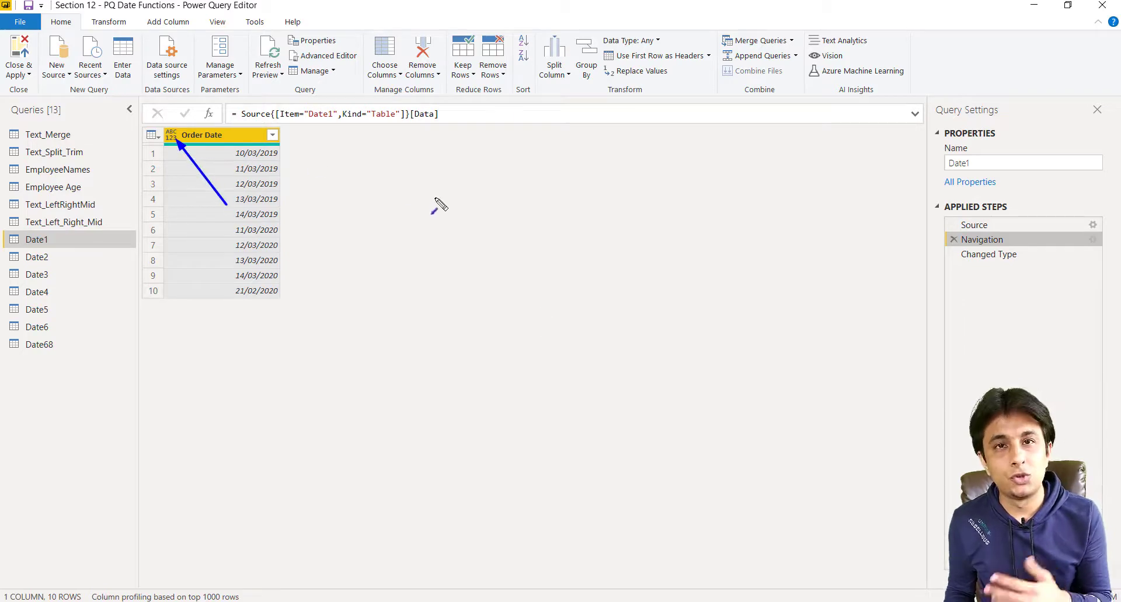
drag(807, 235, 970, 255)
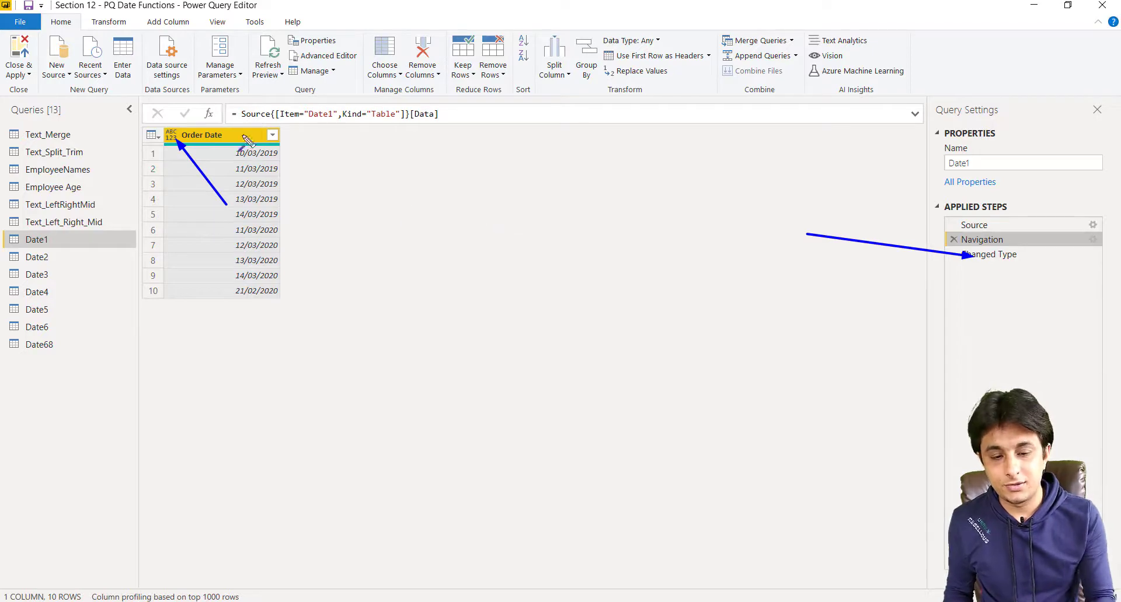
key(Escape)
click(170, 134)
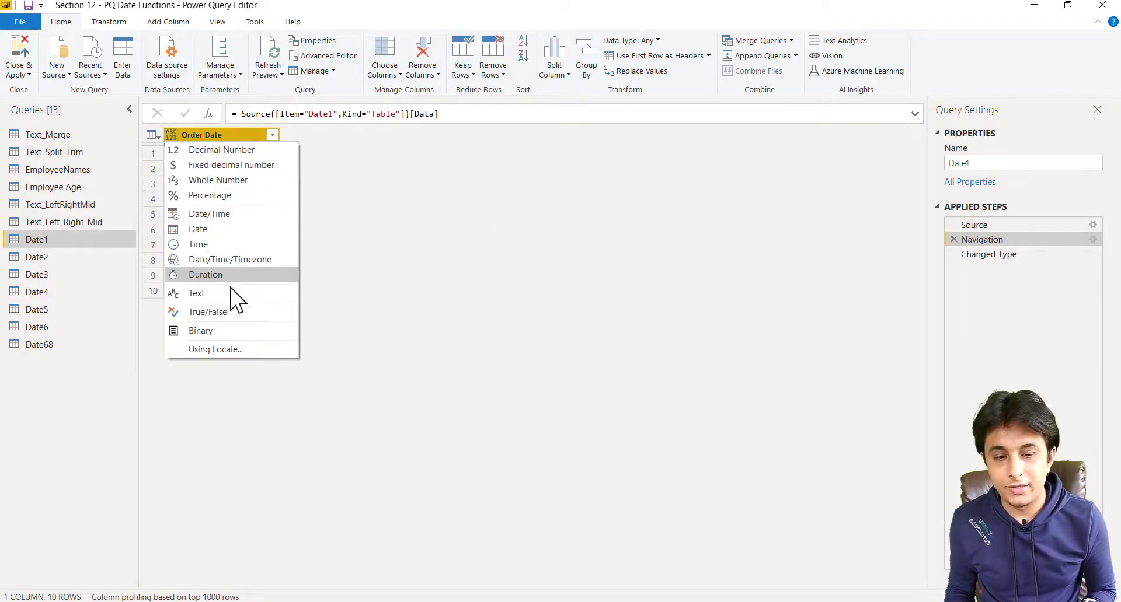
key(Escape)
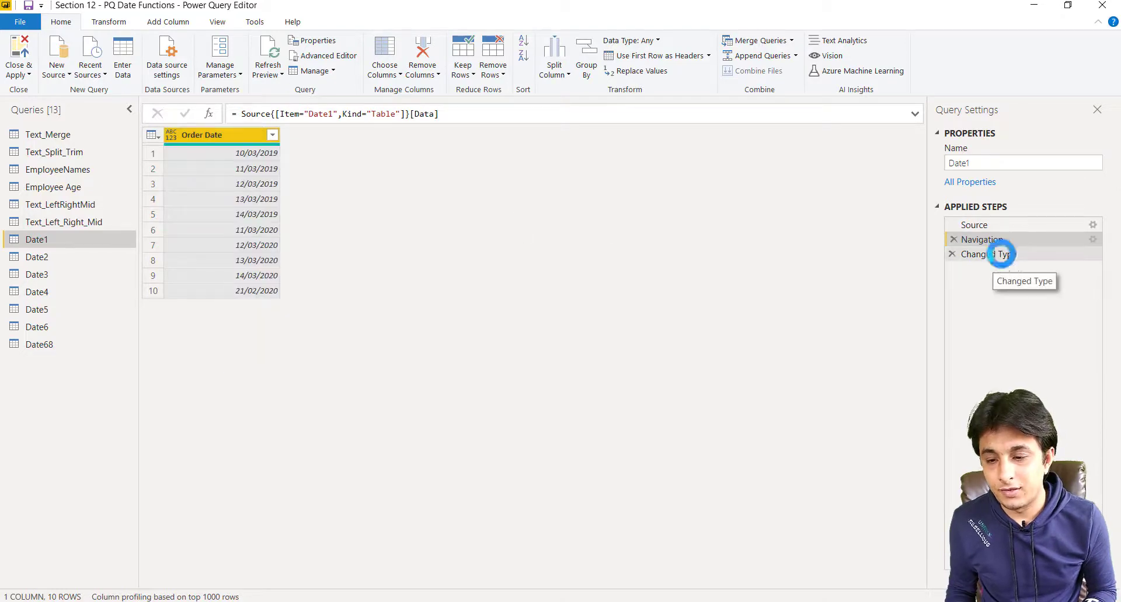
click(1000, 254)
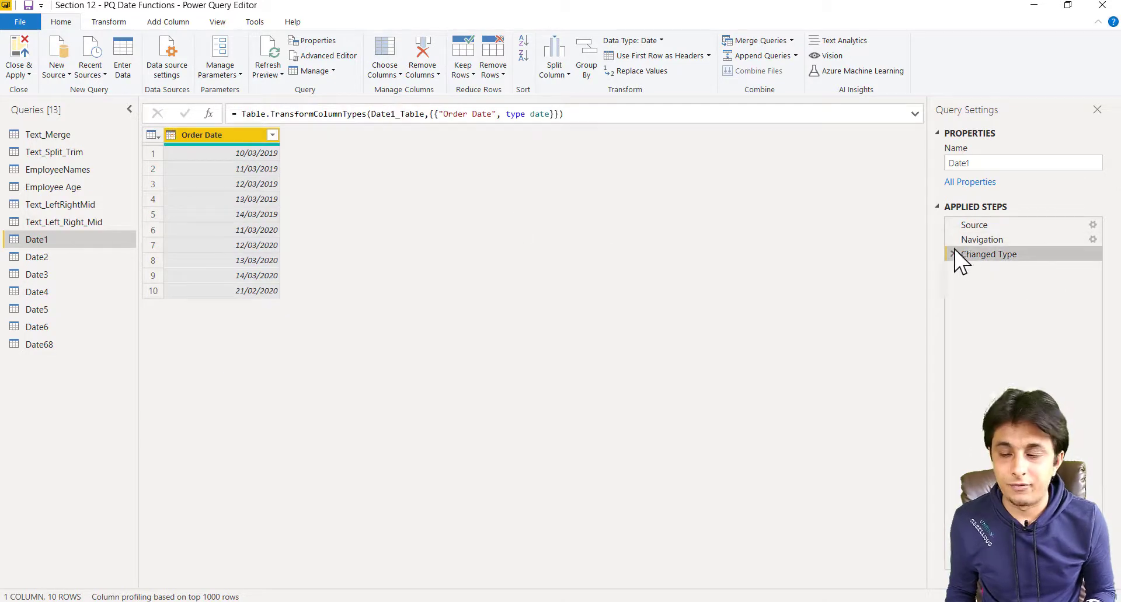
Examine the sheets and tables listed at Date1's Source step, and return to the Changed Type step.
click(993, 225)
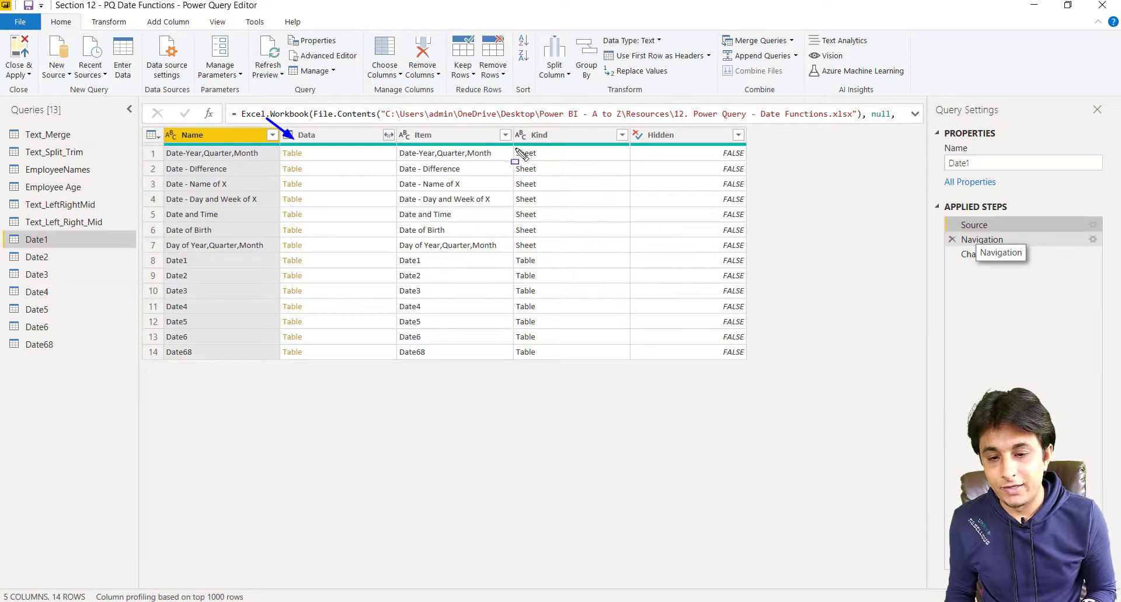
drag(514, 146, 608, 251)
mouse_move(511, 257)
mouse_down()
mouse_move(572, 351)
mouse_move(620, 372)
mouse_up()
mouse_move(164, 132)
mouse_down()
mouse_move(271, 318)
mouse_move(277, 357)
mouse_up()
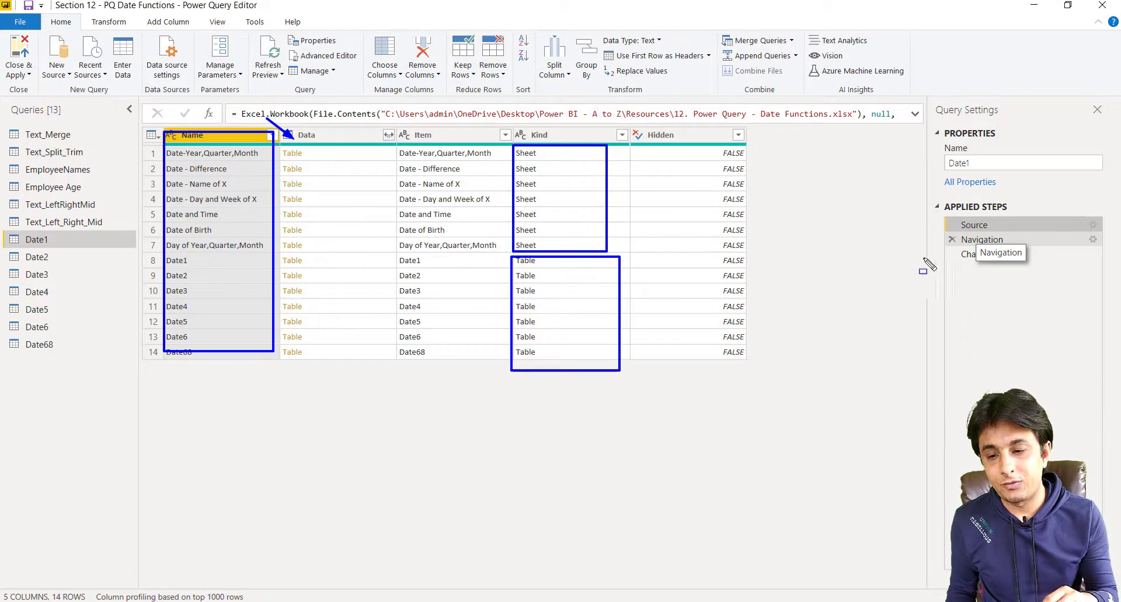
key(Escape)
click(992, 254)
click(995, 256)
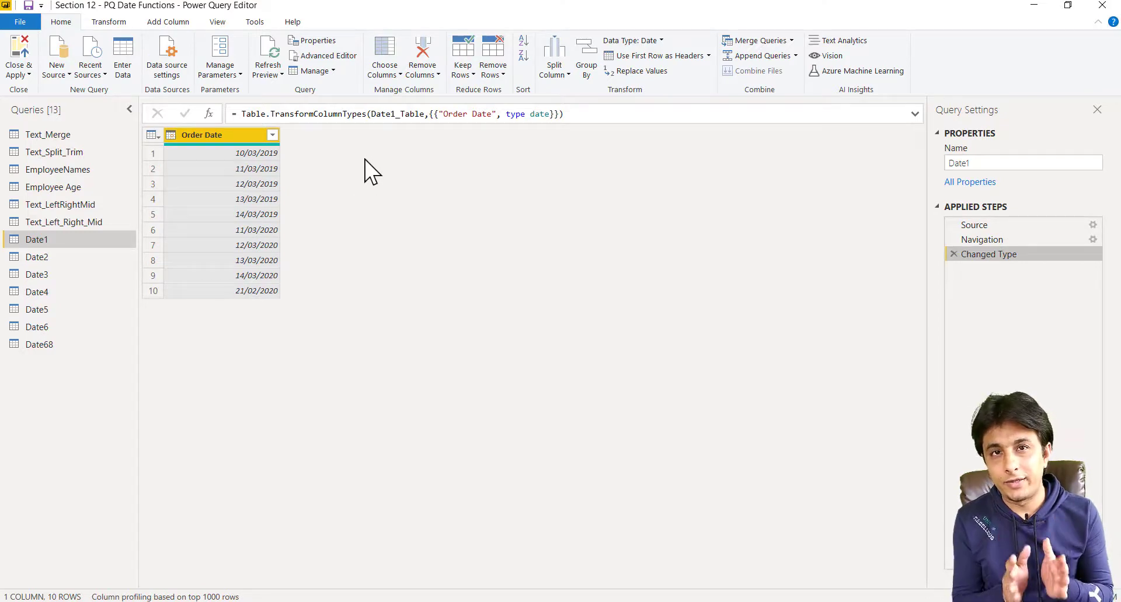
Add a Year column to the Date1 query, extracted from the Order Date column.
click(170, 23)
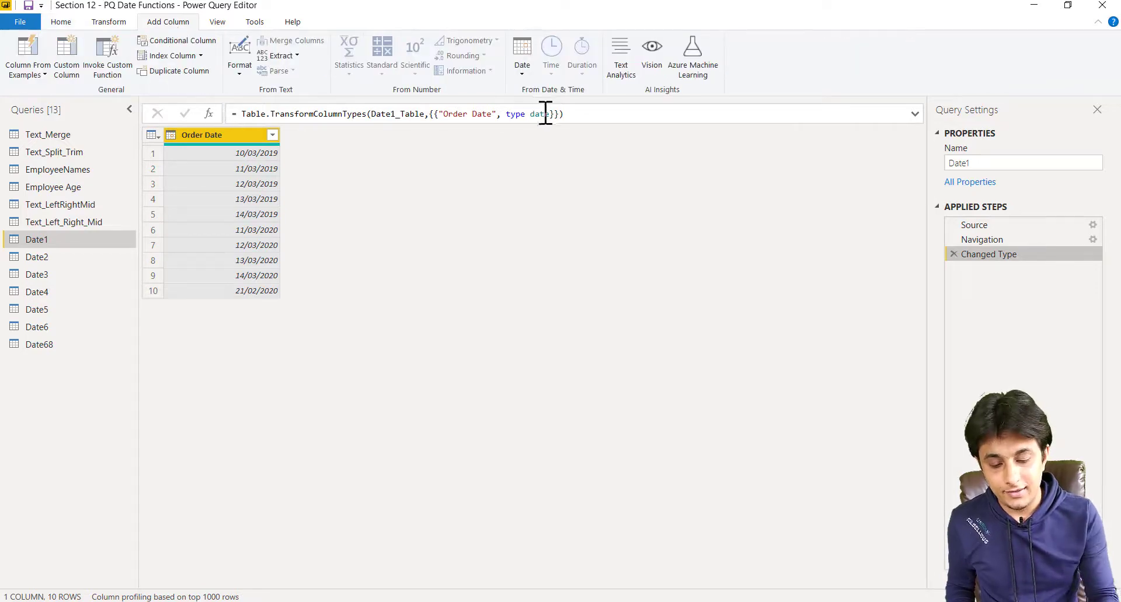
key(ctrl+shift+d)
mouse_move(506, 30)
mouse_down()
mouse_move(559, 90)
mouse_move(611, 100)
mouse_up()
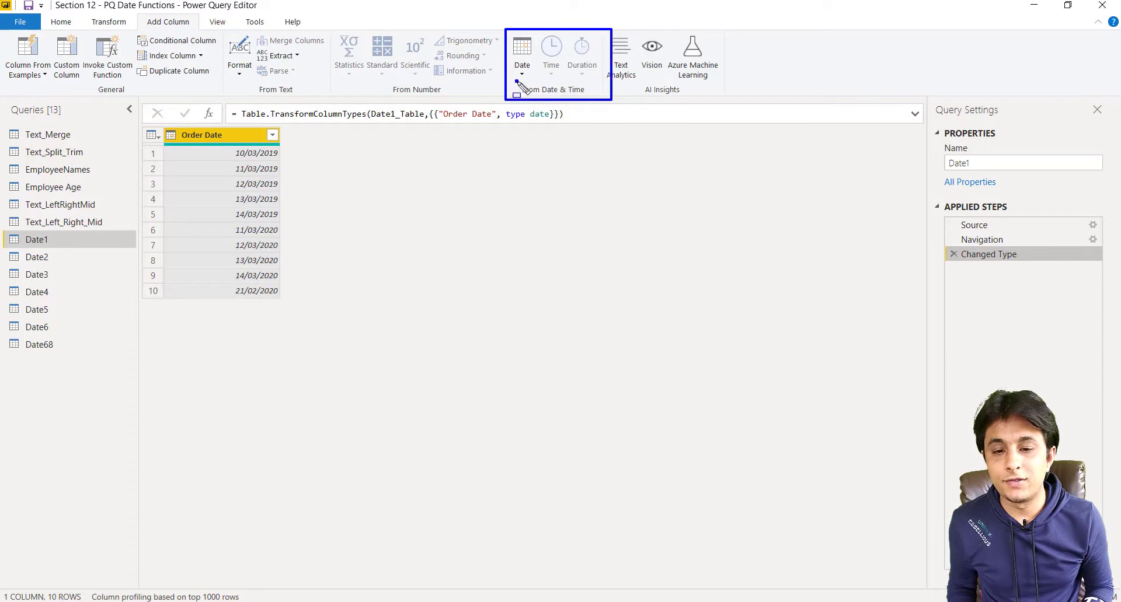
drag(516, 81, 593, 100)
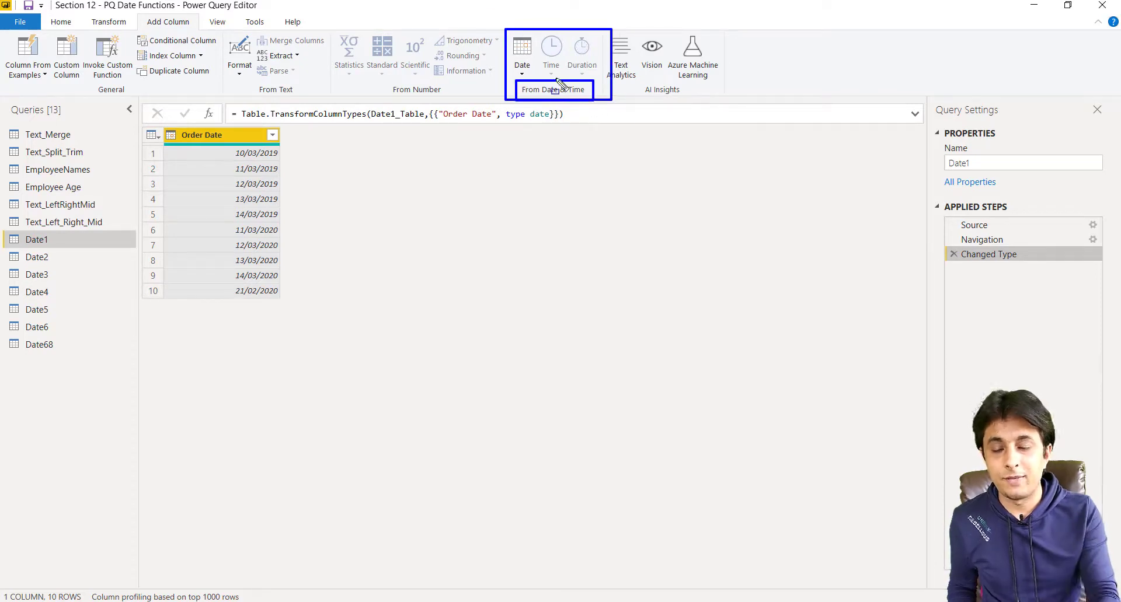
key(Escape)
click(523, 66)
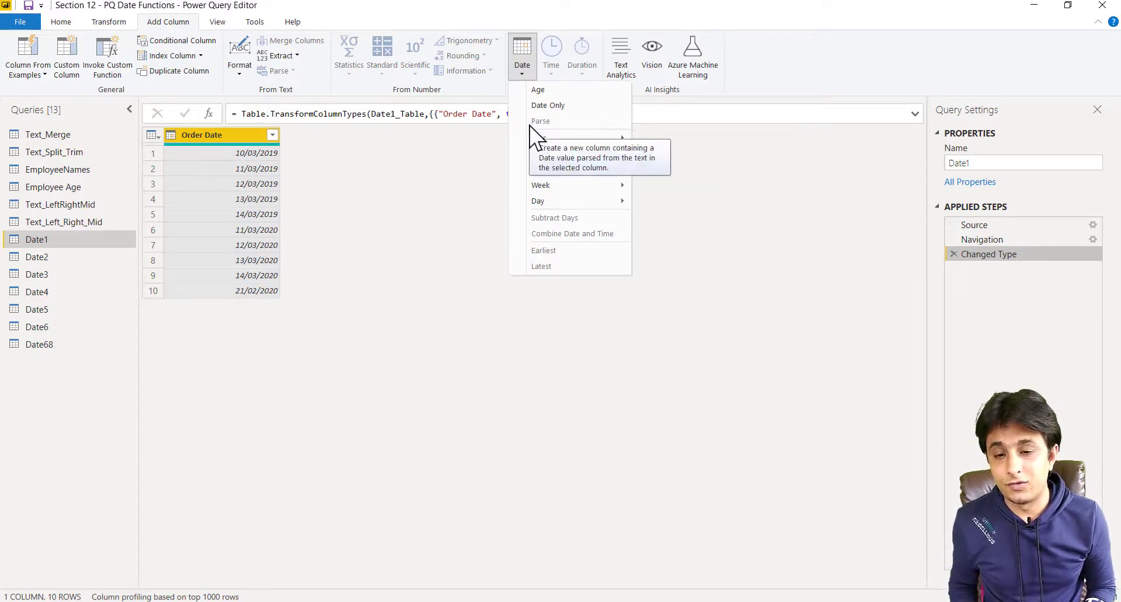
mouse_move(545, 141)
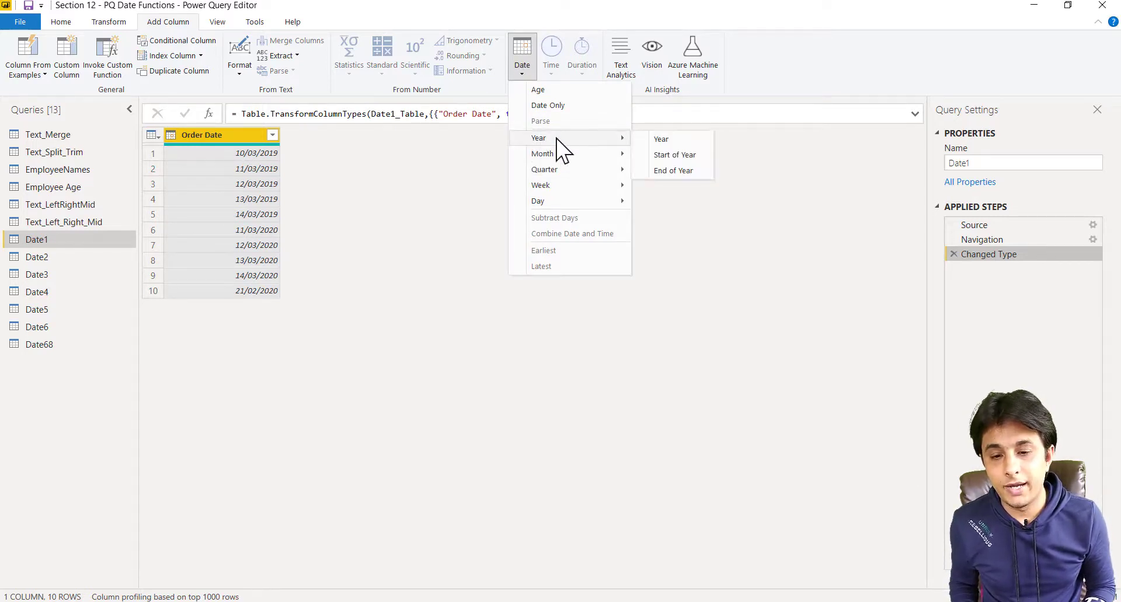
click(689, 140)
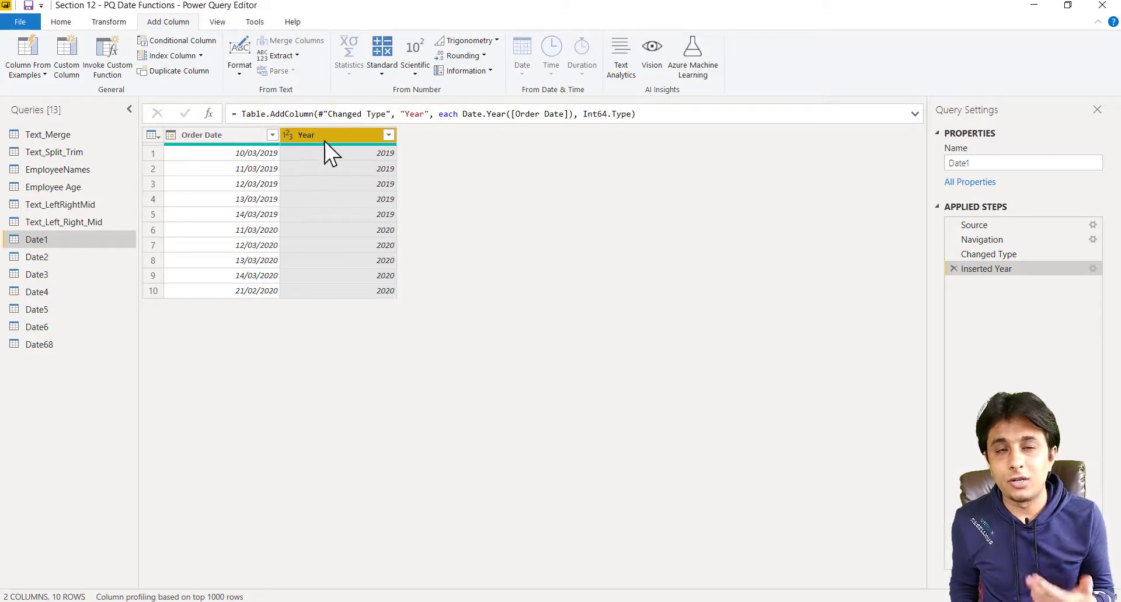
Add a Quarter column to Date1 with the Quarter of Year function applied to Order Date.
click(219, 131)
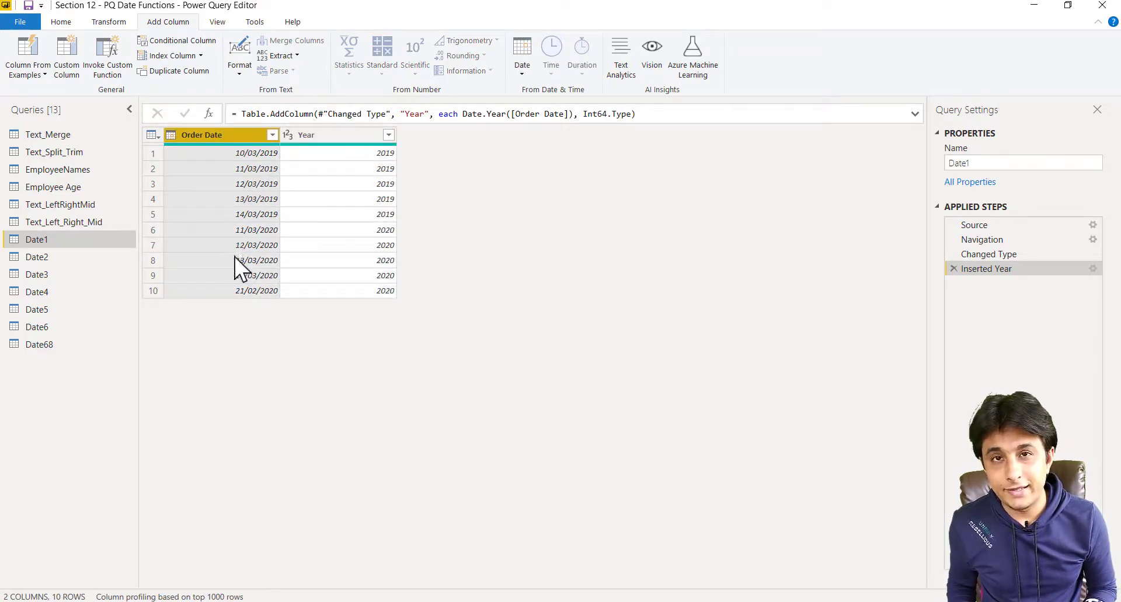
click(522, 70)
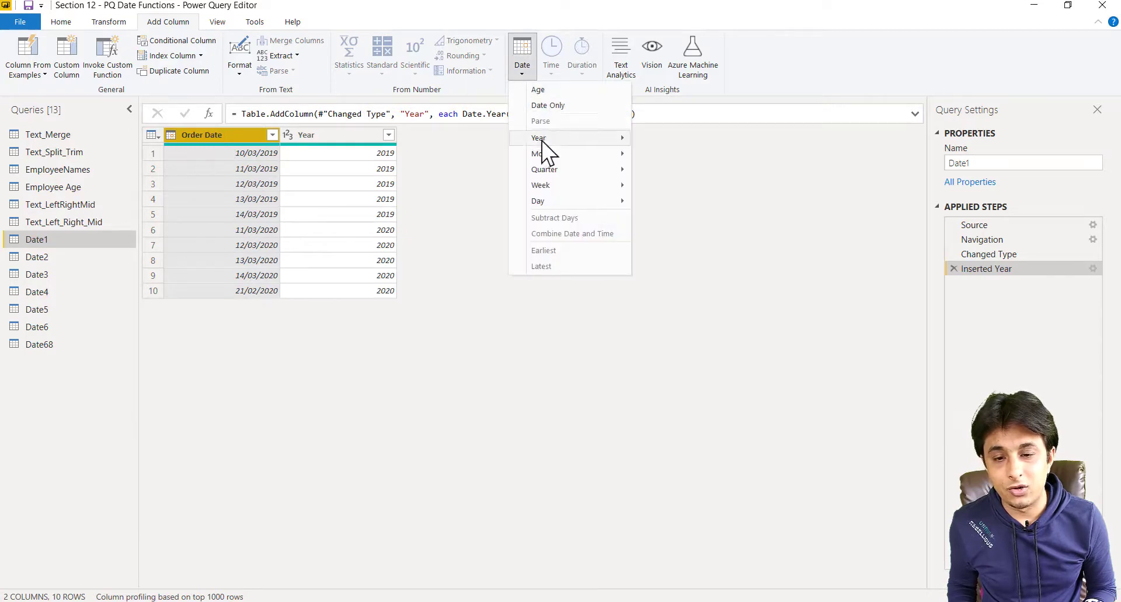
mouse_move(547, 169)
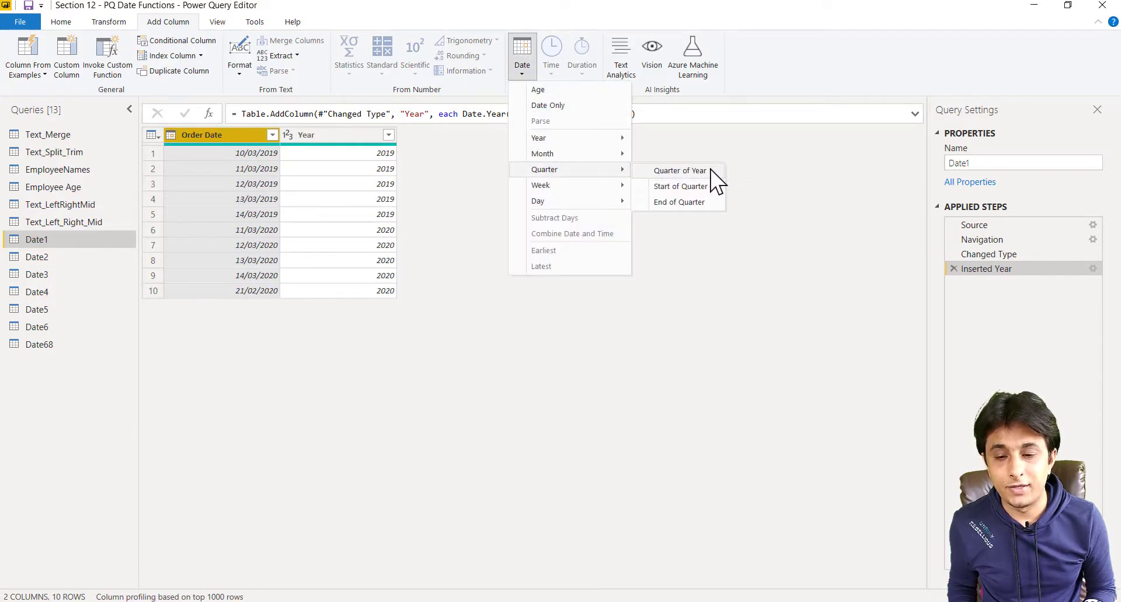
click(680, 171)
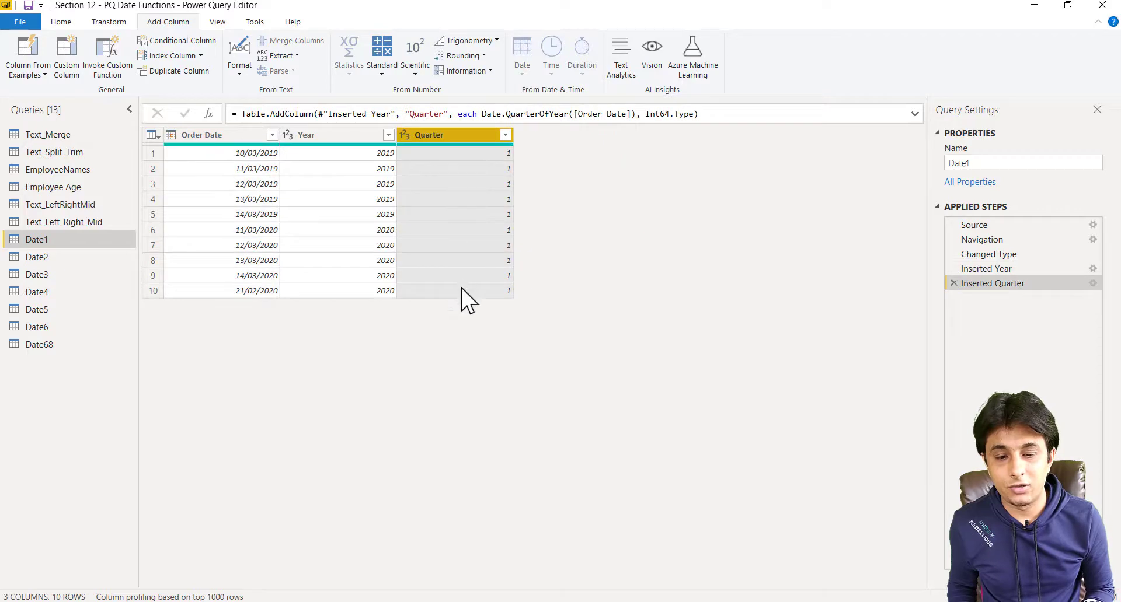
Add a column with the month number extracted from Order Date in the Date1 query.
click(212, 142)
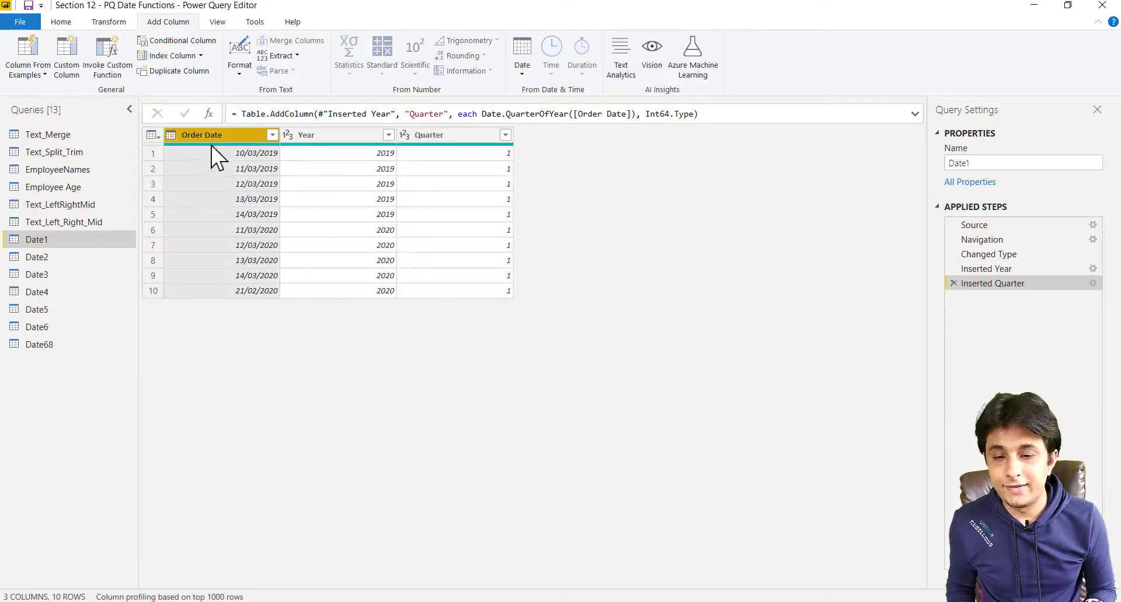
click(523, 59)
mouse_move(556, 155)
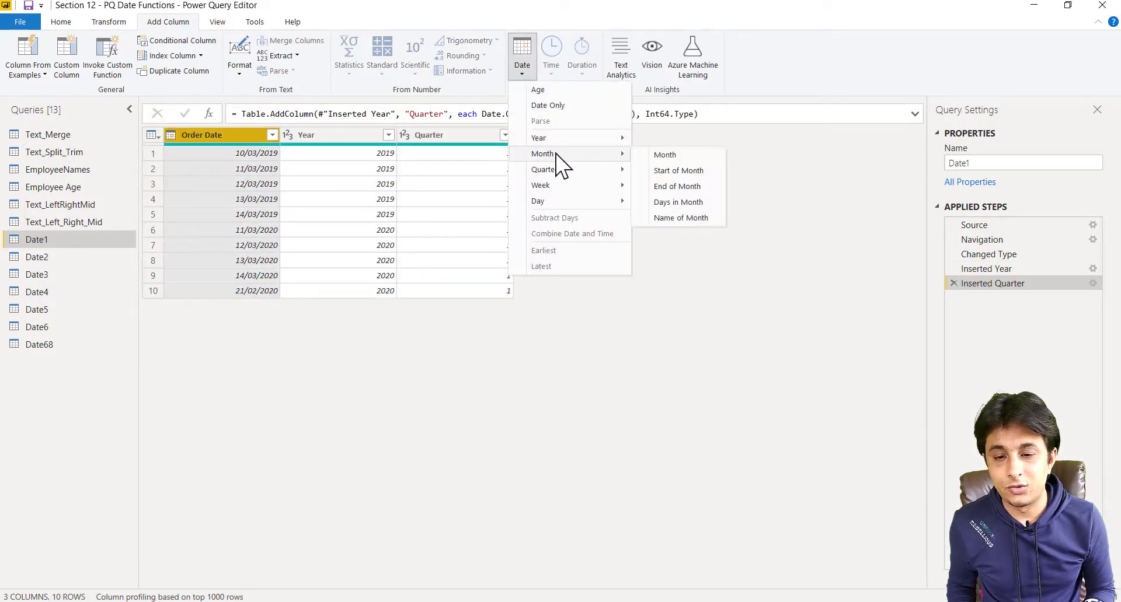
click(696, 158)
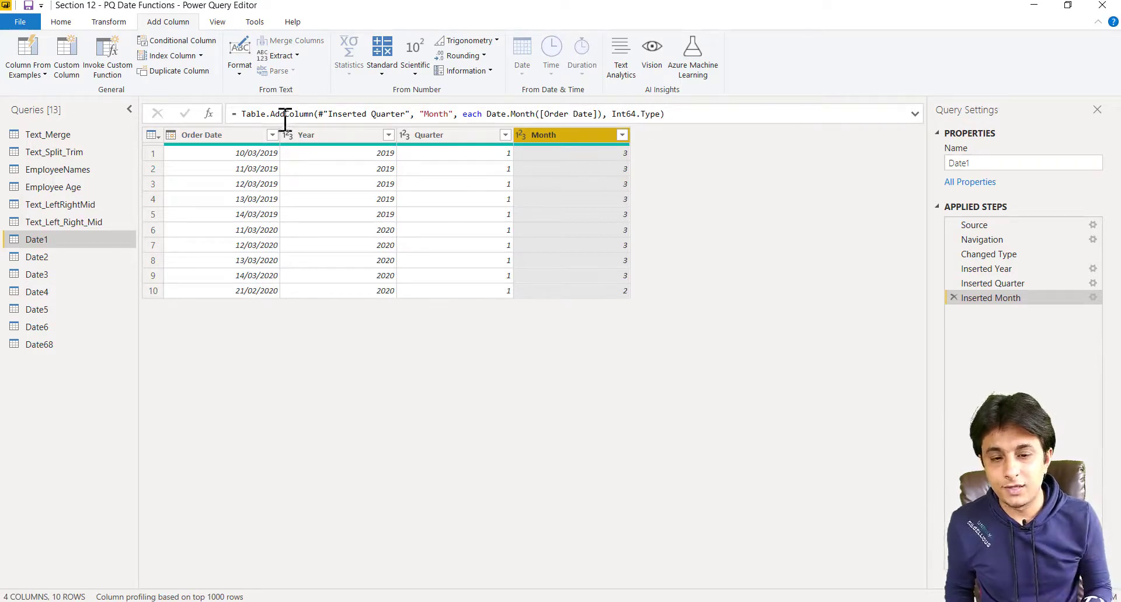
Compare which date and time functions are available for the Order Date column and for the numeric Year column.
click(227, 135)
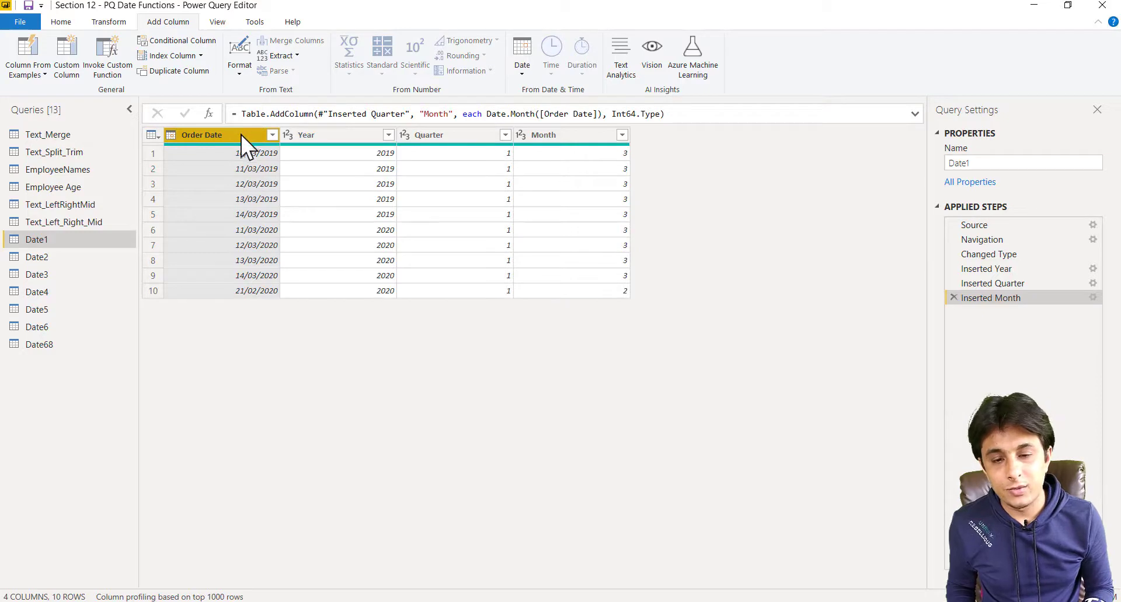
click(521, 75)
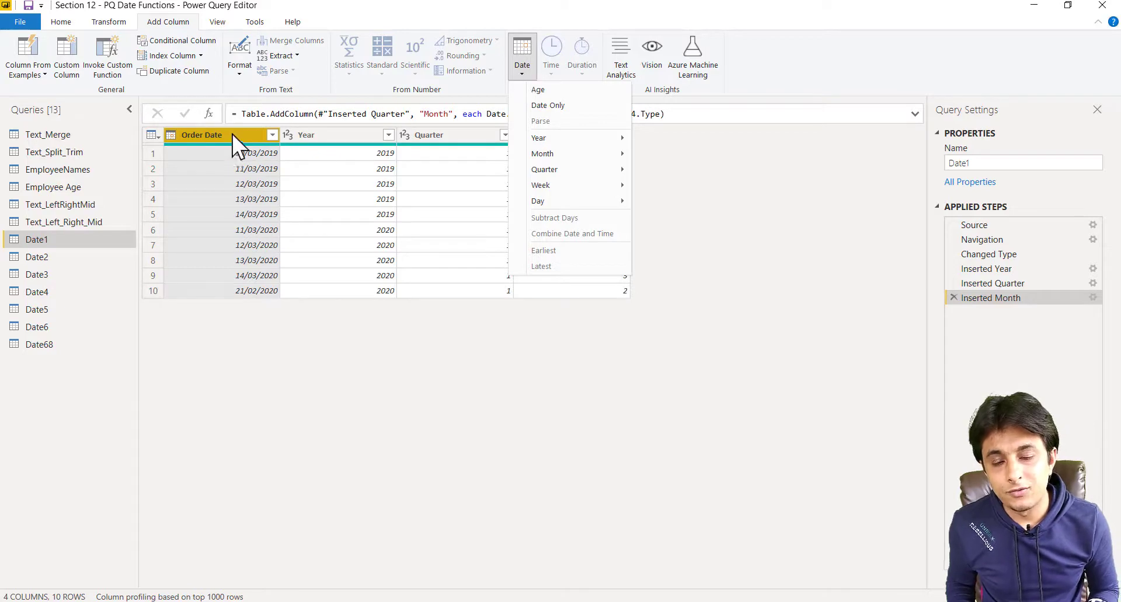
click(332, 135)
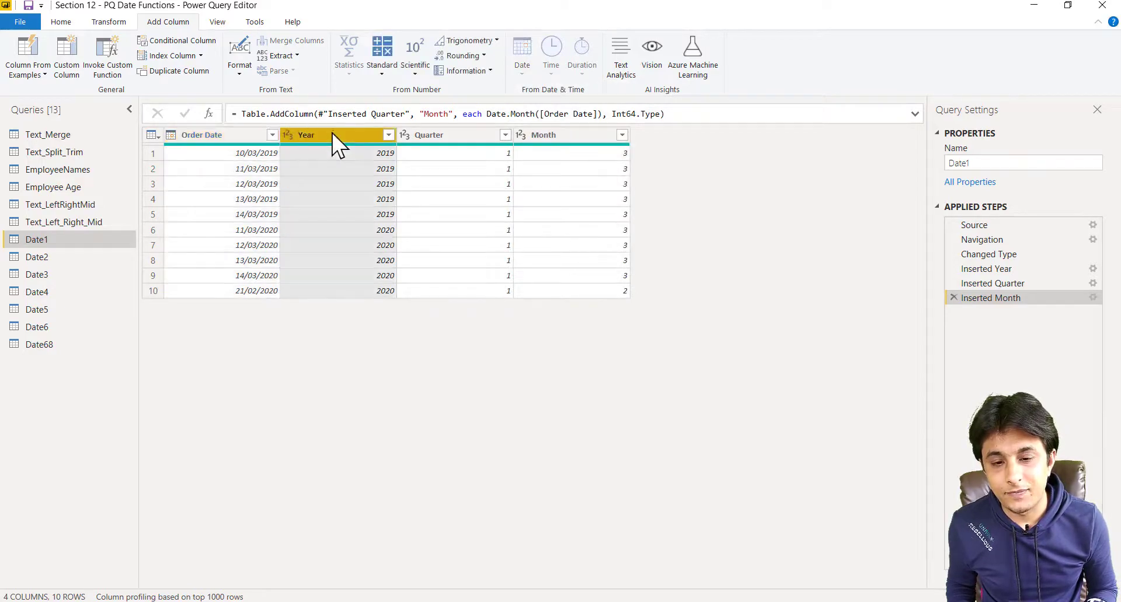
key(ctrl+2)
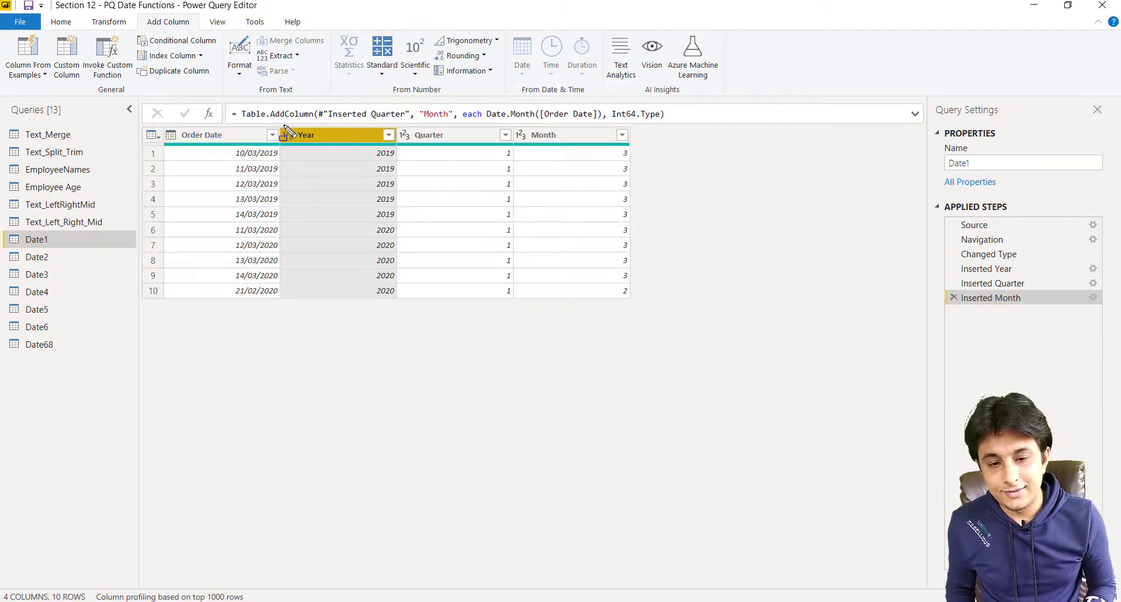
mouse_move(284, 124)
mouse_down()
mouse_move(368, 164)
mouse_move(389, 285)
mouse_up()
mouse_move(506, 33)
mouse_down()
mouse_move(553, 84)
mouse_move(602, 97)
mouse_up()
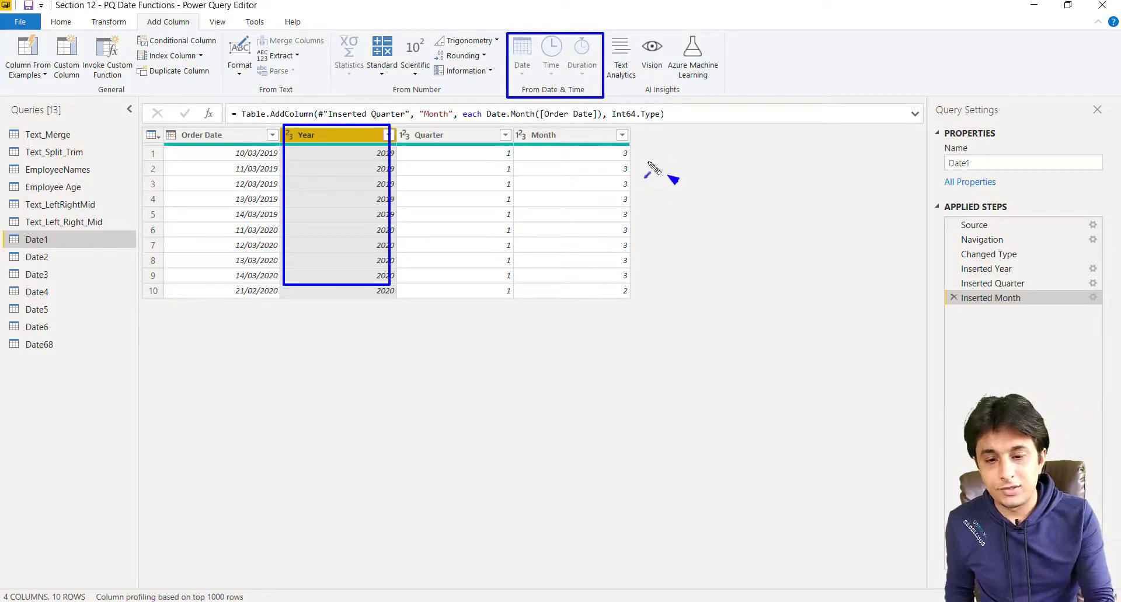
drag(669, 175, 575, 104)
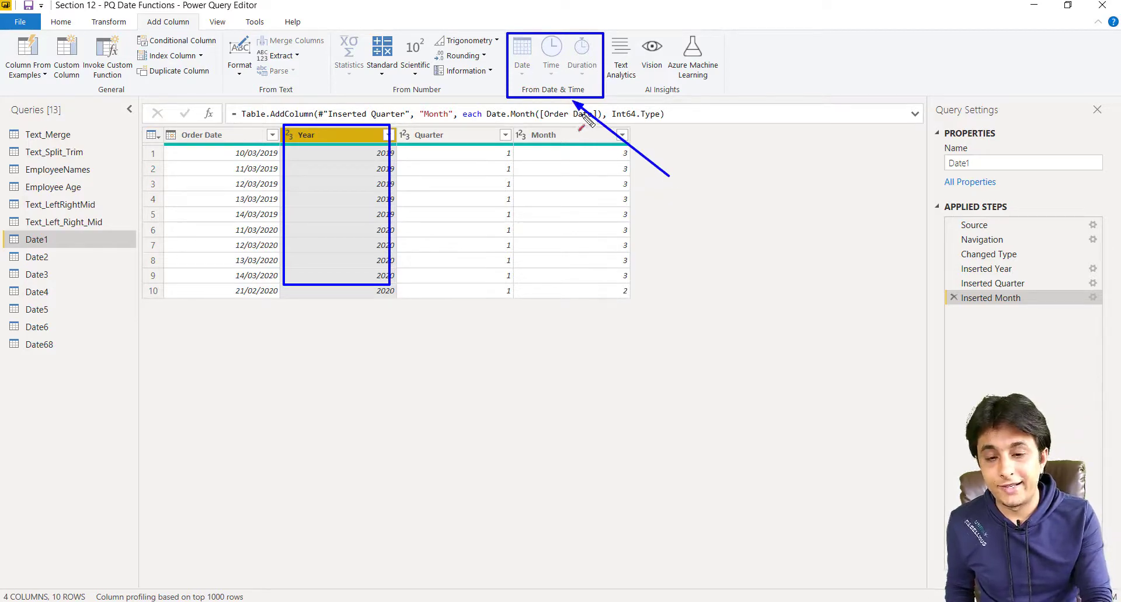
drag(334, 199, 296, 151)
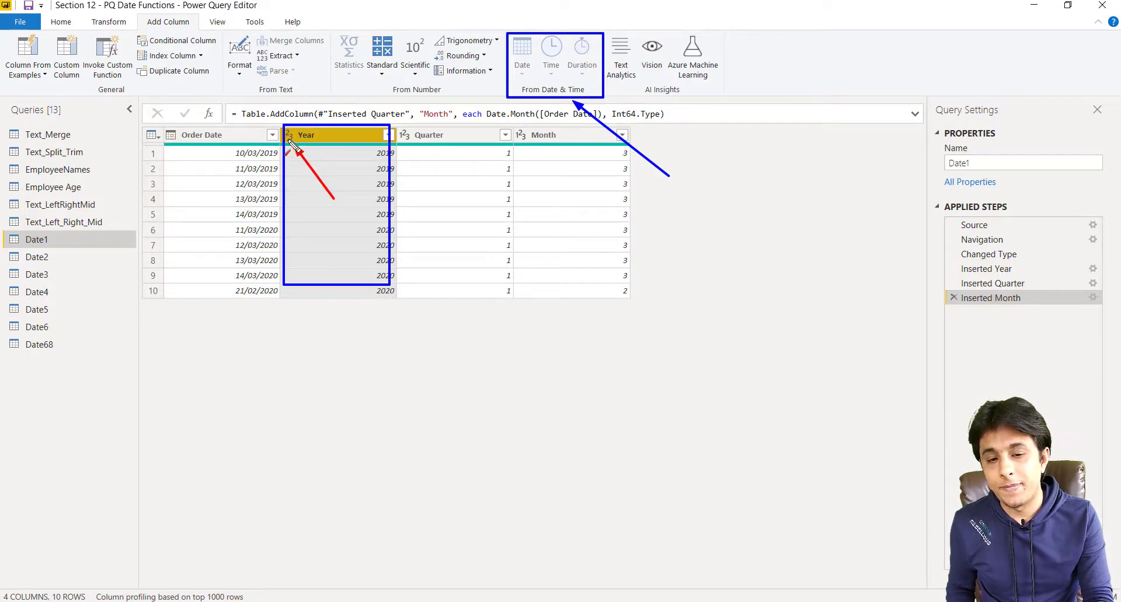
drag(203, 180, 179, 143)
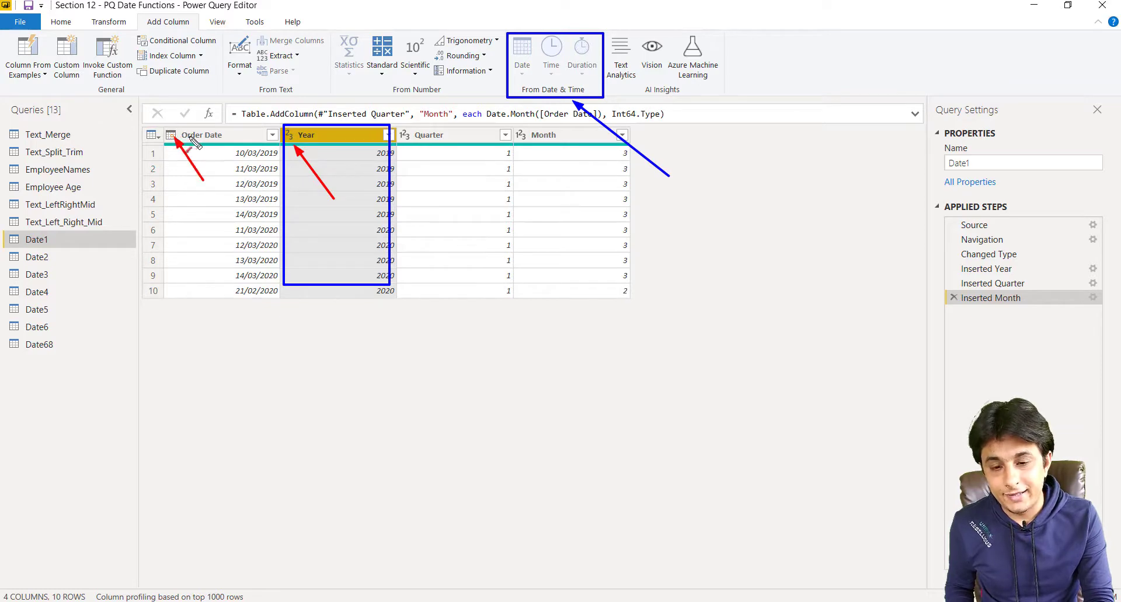
drag(512, 154, 554, 97)
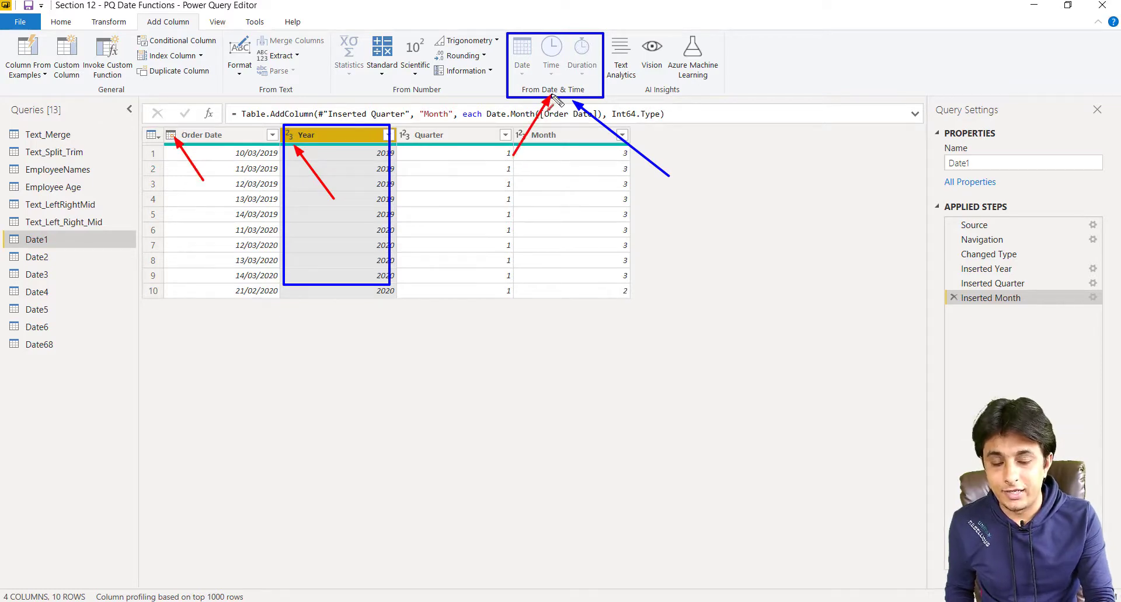
key(Escape)
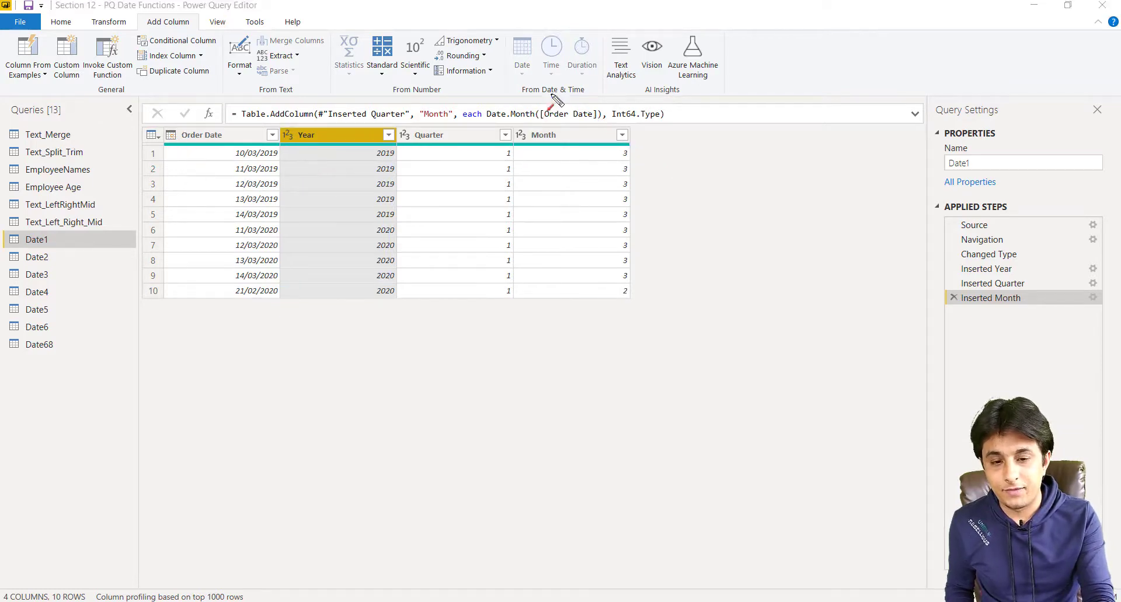
Add a Day column to Date1 with the day number extracted from Order Date.
click(225, 135)
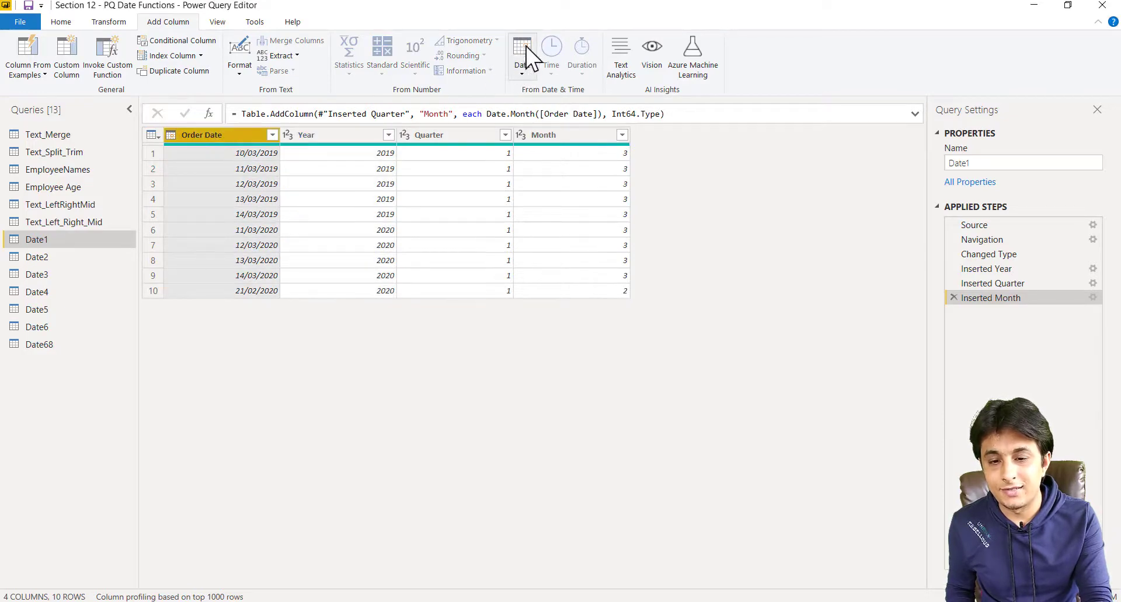
click(519, 69)
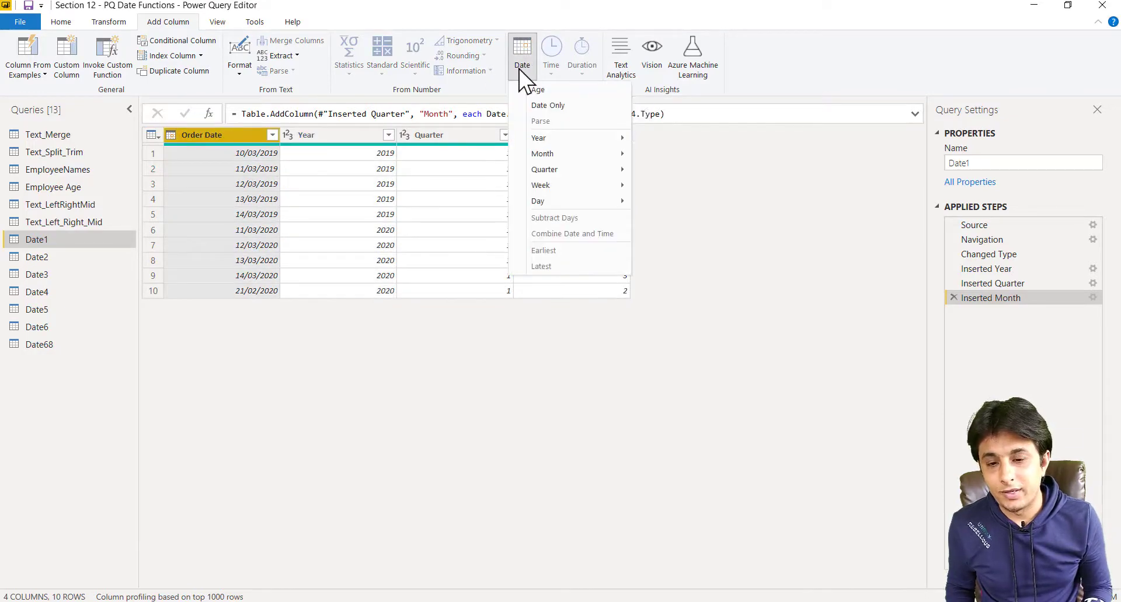
mouse_move(554, 202)
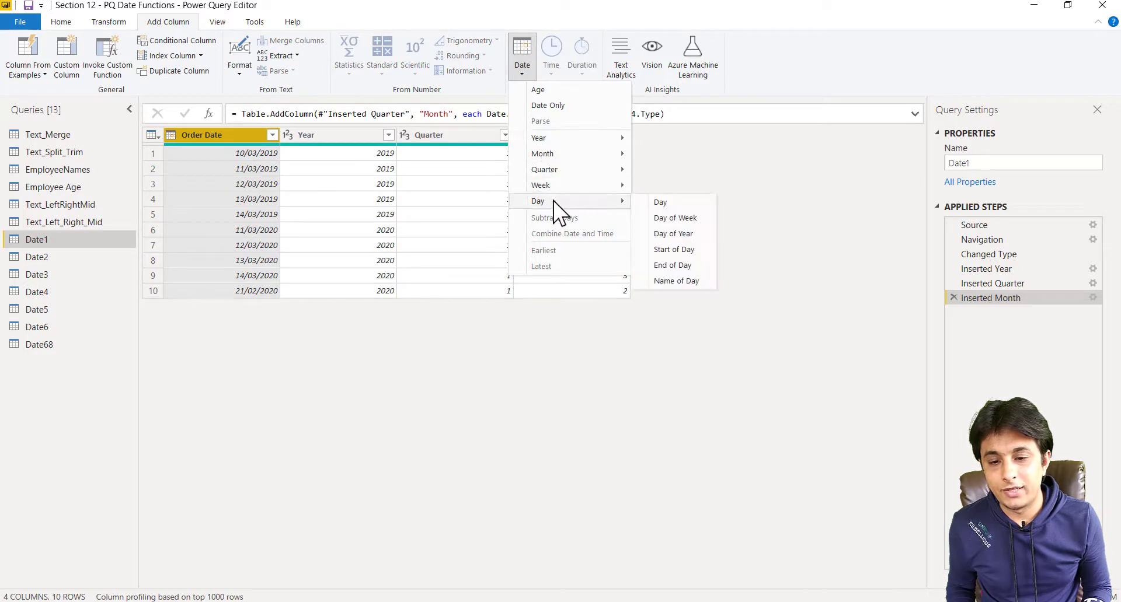
click(701, 203)
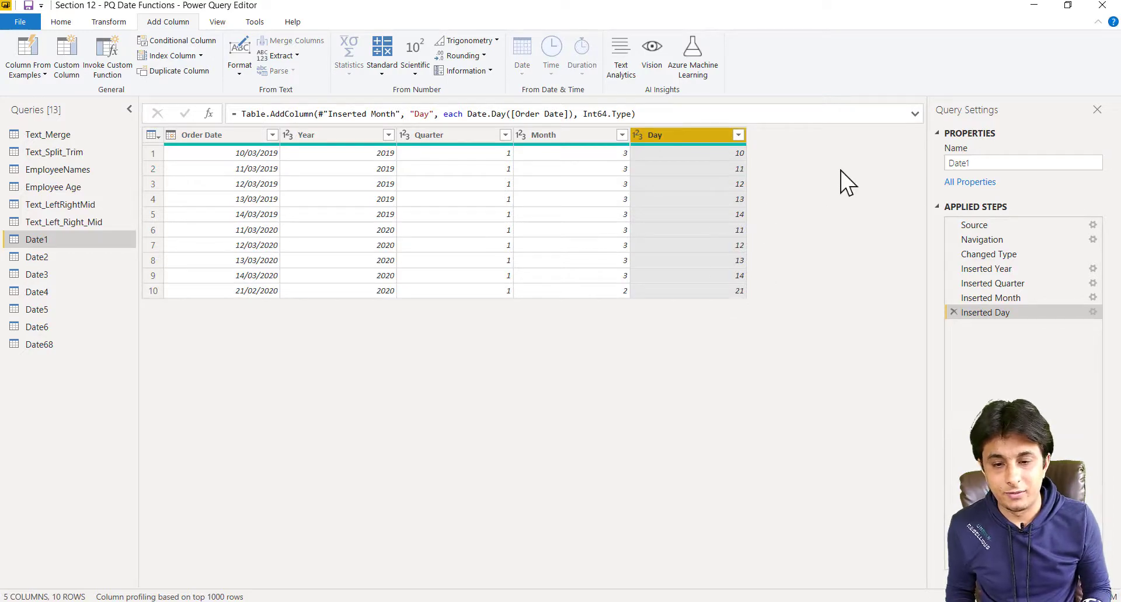
key(ctrl+2)
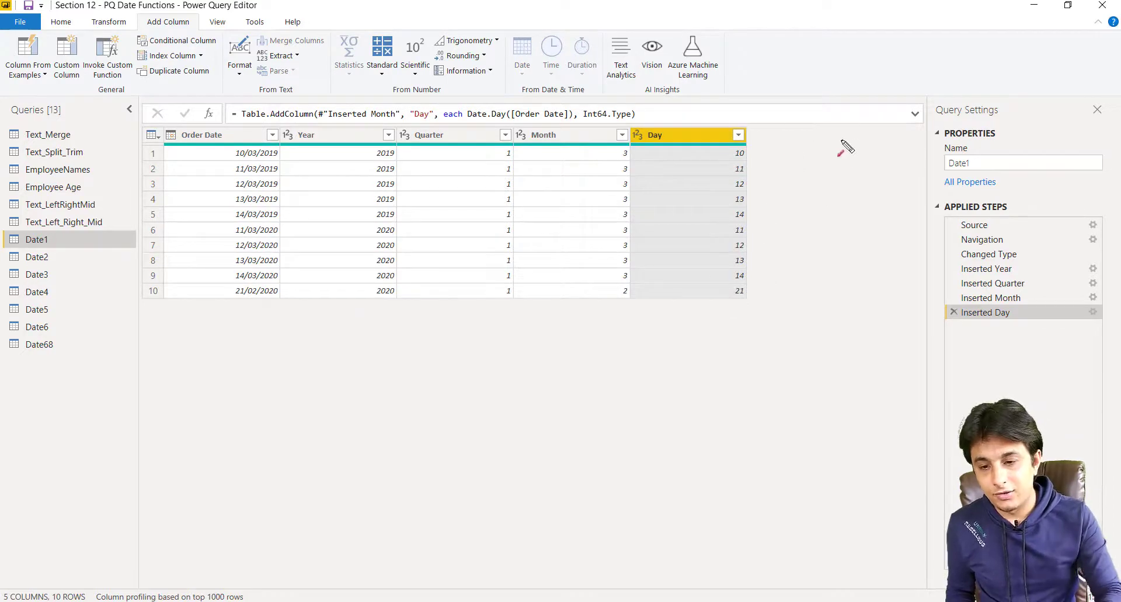
drag(858, 175, 943, 265)
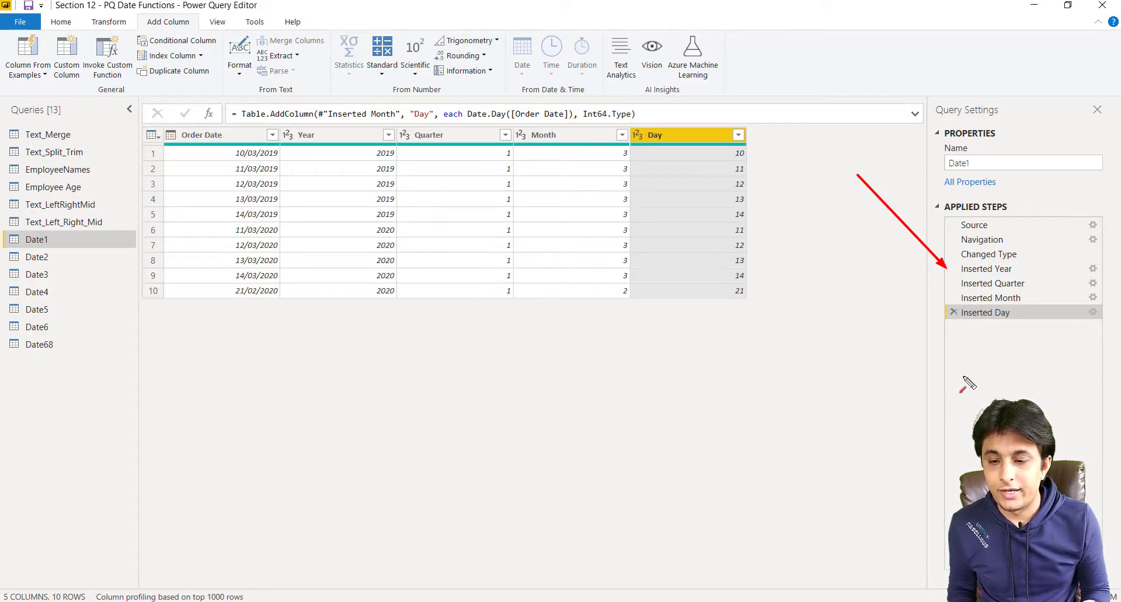
drag(946, 341, 948, 320)
drag(1090, 375, 1095, 316)
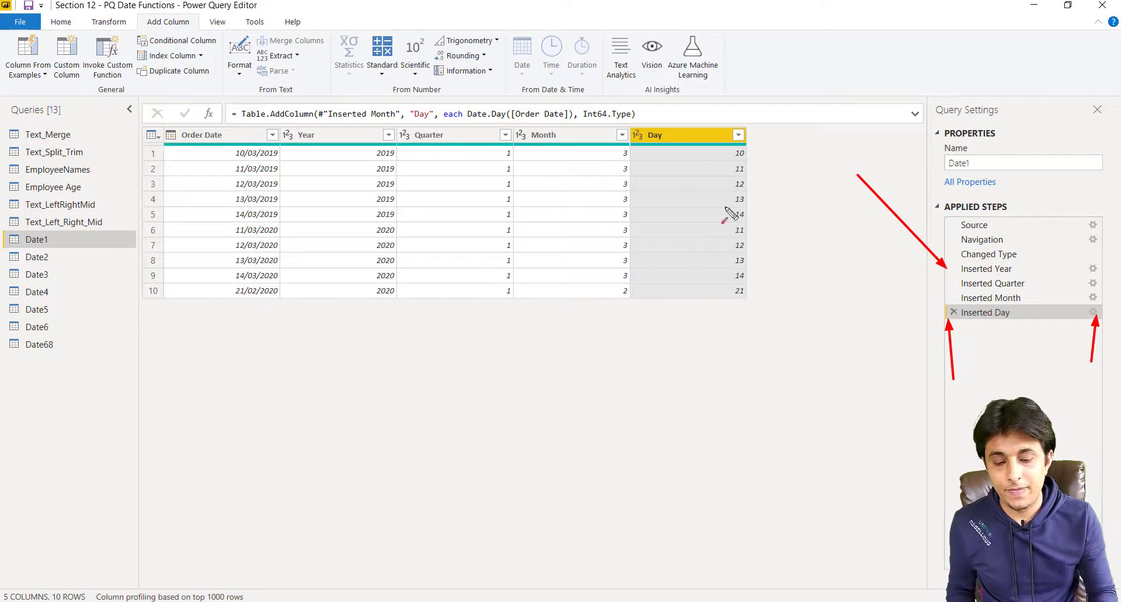
key(Escape)
Rename the Date1 query as "Date1-Year,Quarter,Month, Day".
click(1002, 163)
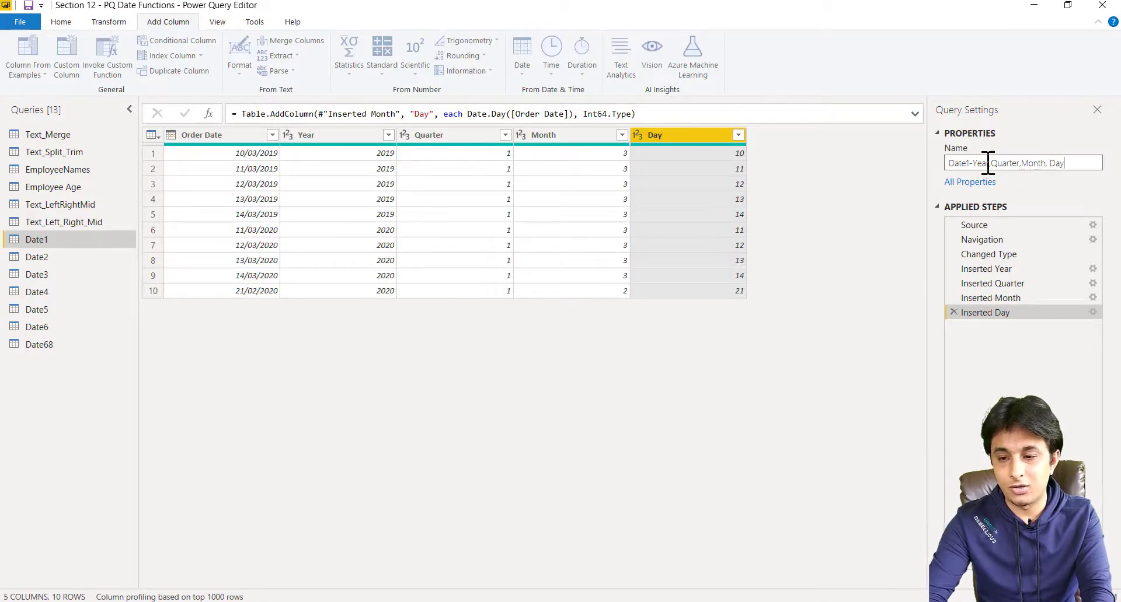
key(Return)
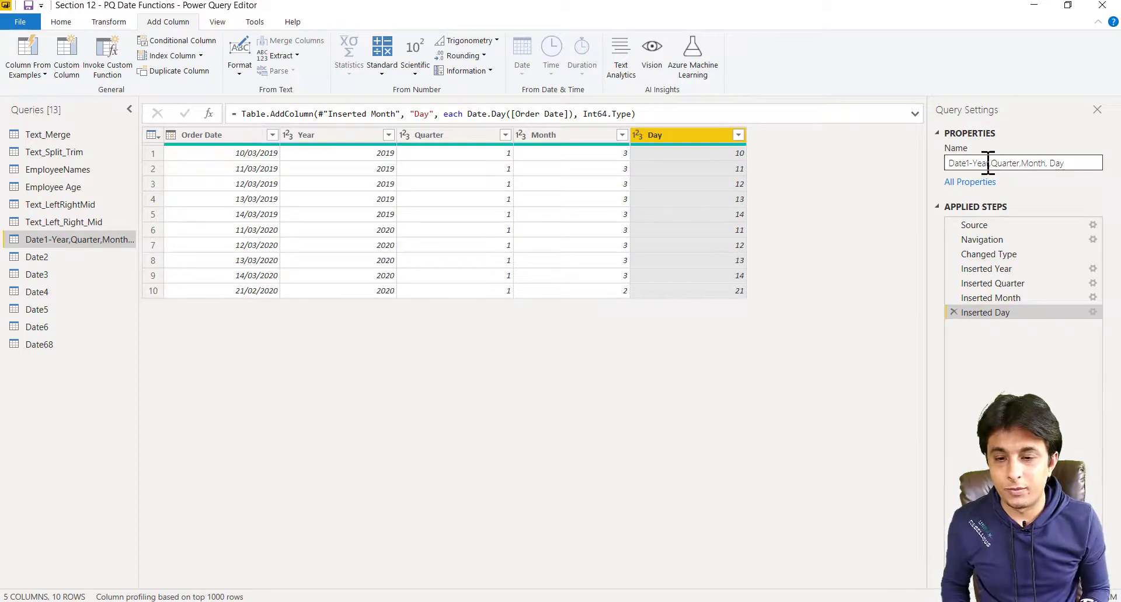
click(61, 21)
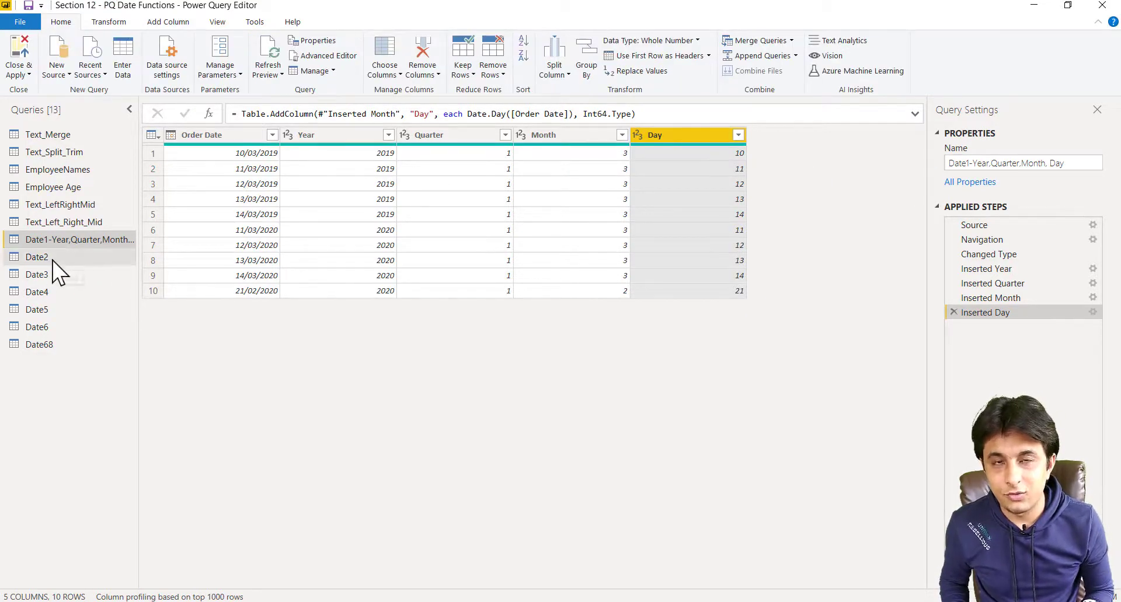